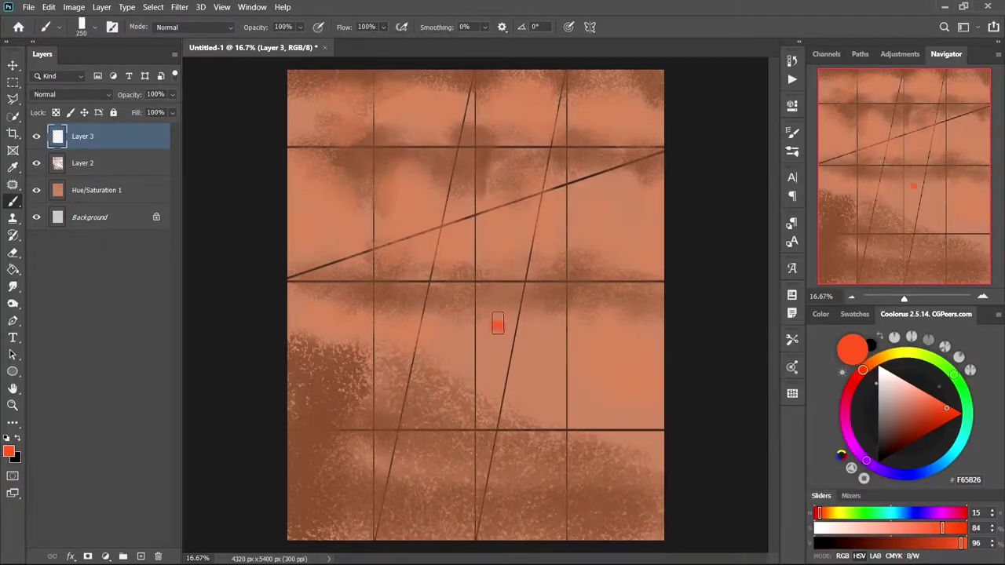
Step: Paint the red pot's side, rim curve and body, trimming the stroke with the Eraser
drag(497, 323, 496, 539)
mouse_move(287, 318)
mouse_down()
mouse_move(493, 333)
mouse_move(424, 336)
mouse_up()
key(e)
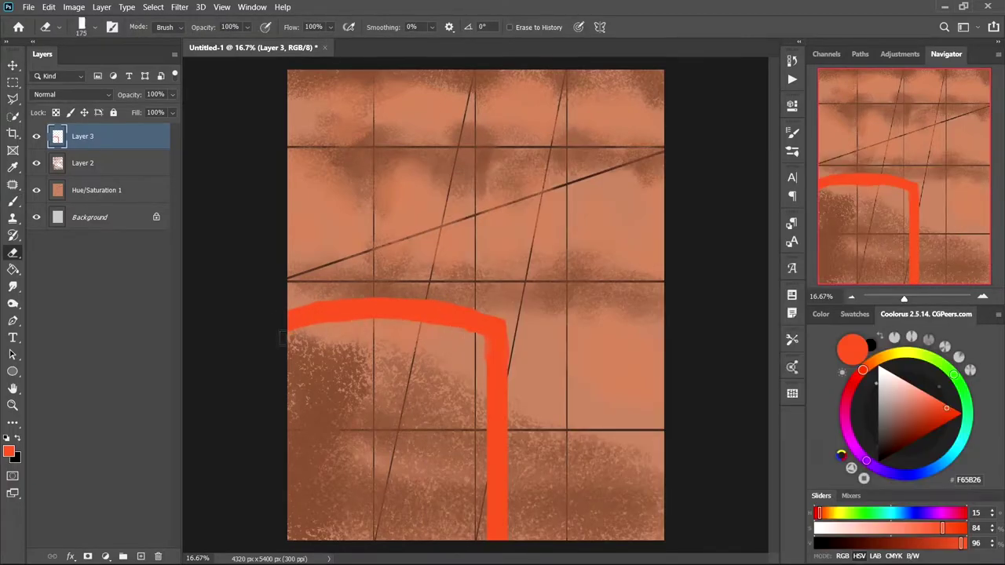
key(b)
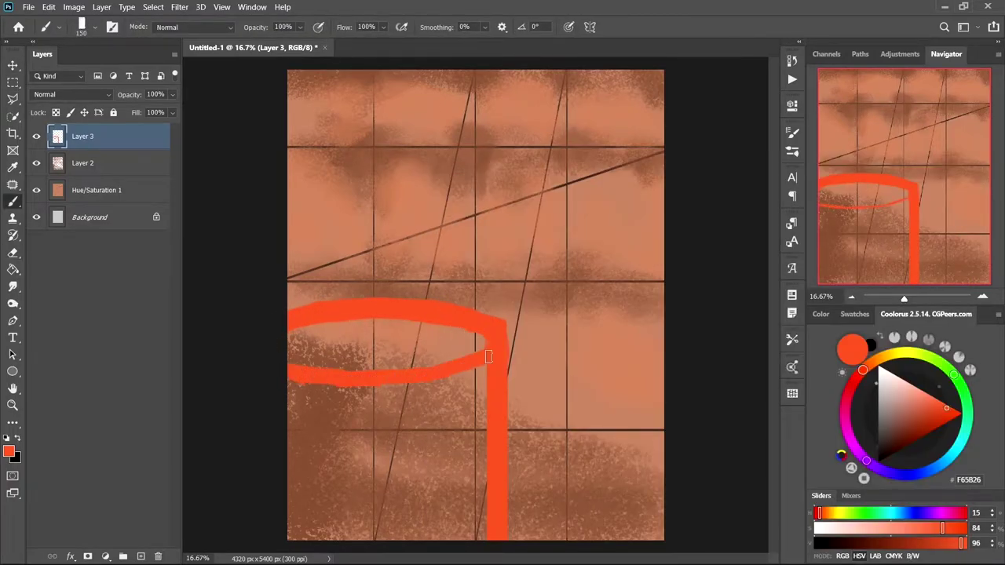
key(])
key(])
key(])
mouse_move(291, 376)
mouse_down()
mouse_move(471, 526)
mouse_move(471, 399)
mouse_move(441, 421)
mouse_up()
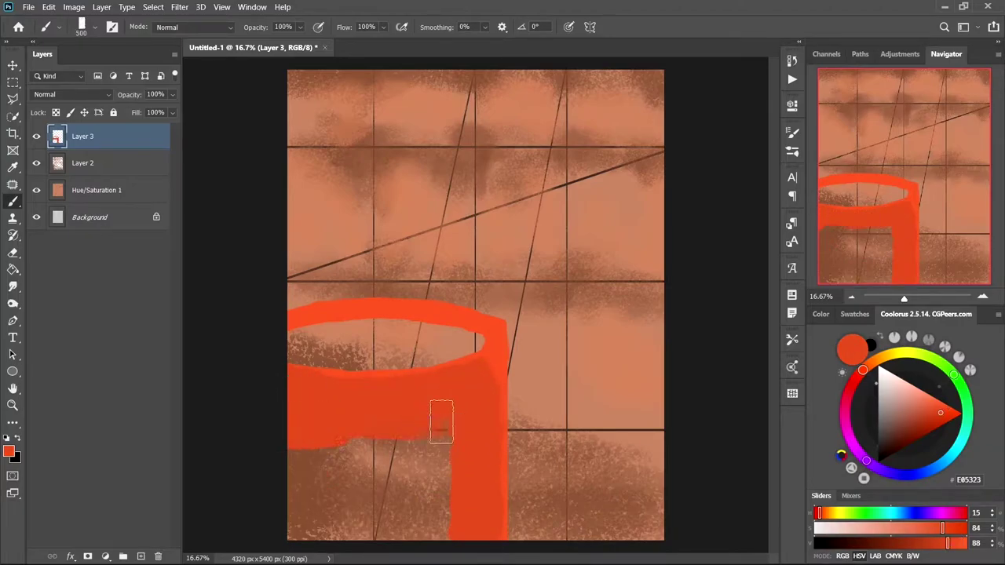
Step: Pick a darker red for the inner rim and trim the rim with the Eraser
key(ctrl+plus)
key(bracketleft)
key(bracketleft)
key(bracketleft)
alt+click(401, 289)
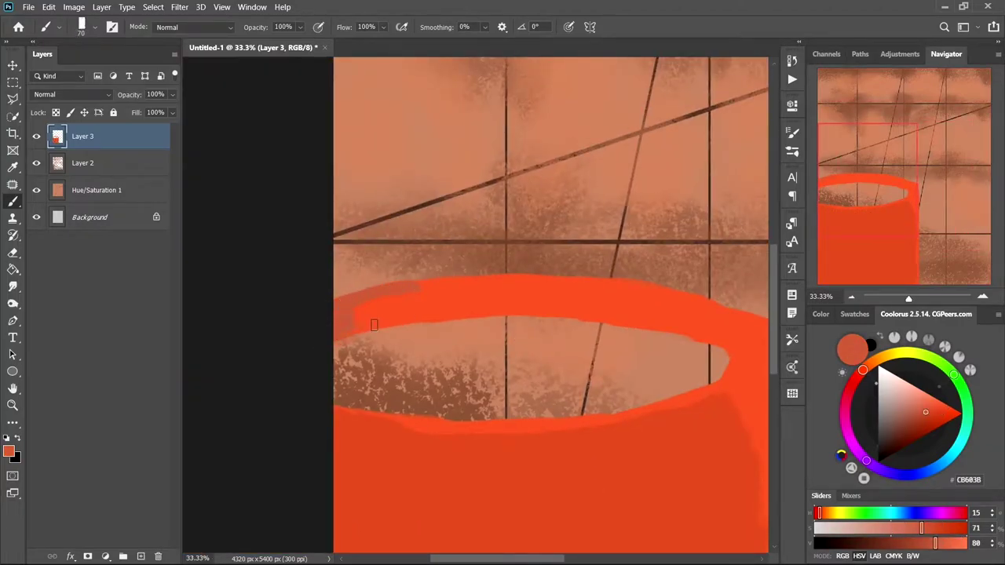
scroll(433, 284, right, 3)
scroll(433, 285, down, 1)
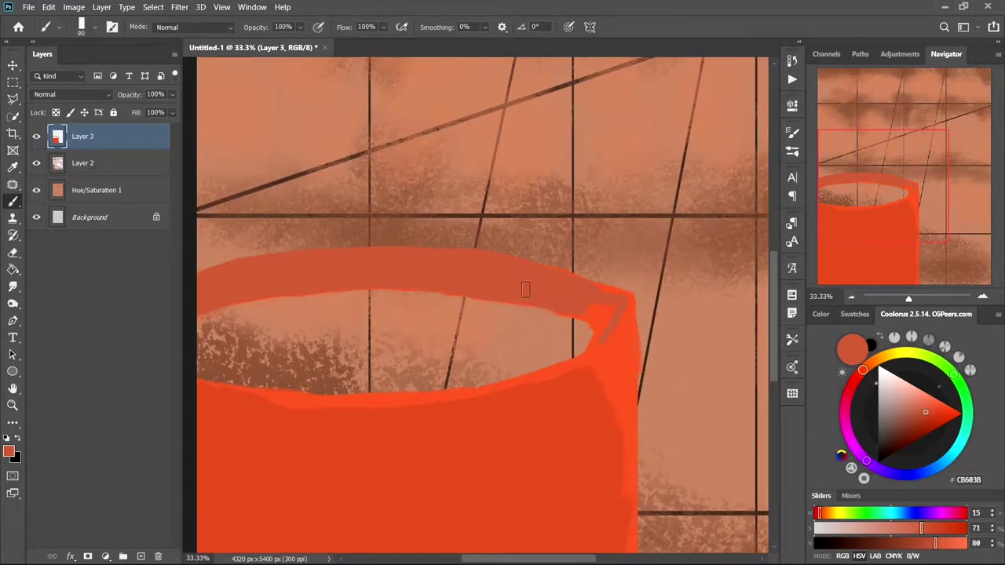
key(e)
drag(625, 285, 551, 234)
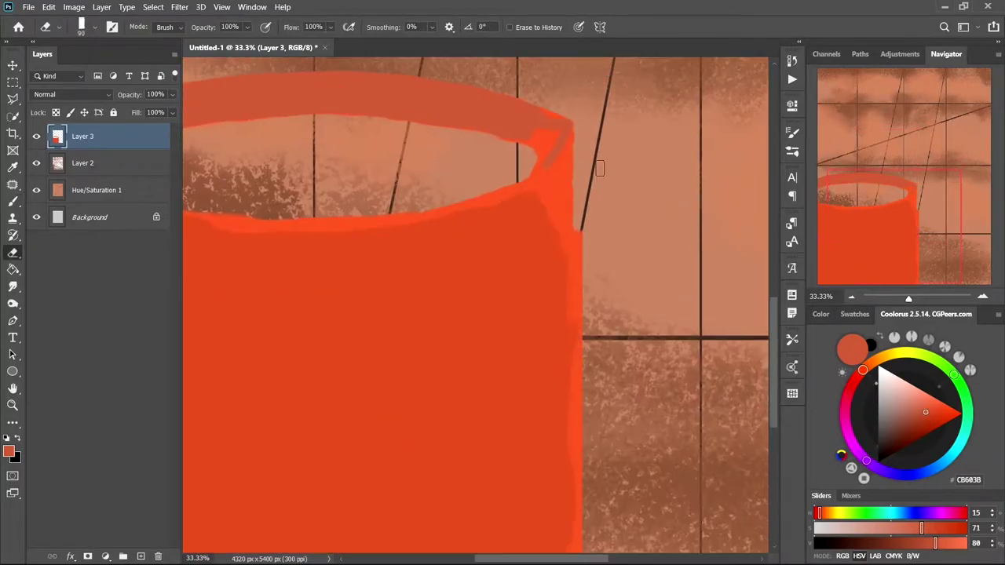
Step: Repaint the rim's right corner in the pot's red body colour
key(b)
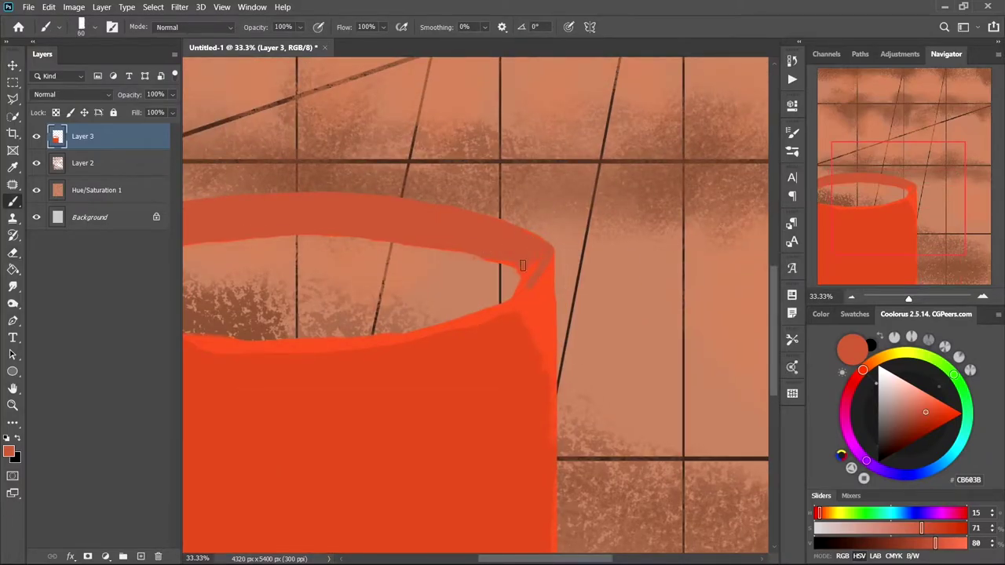
alt+click(524, 269)
drag(510, 306, 549, 263)
alt+click(547, 297)
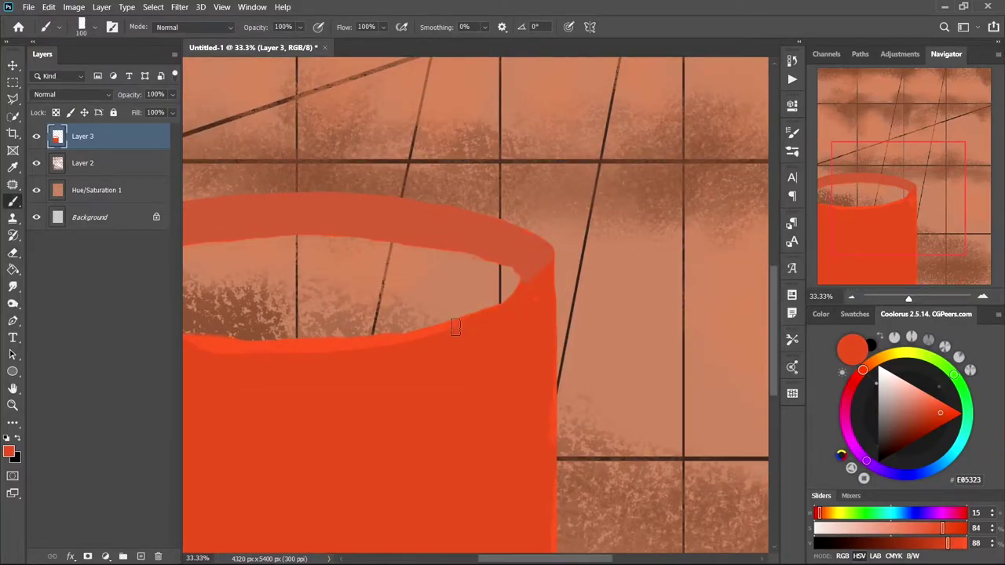
drag(455, 327, 533, 336)
Step: Paint a pale salmon highlight along the pot rim's top edge
drag(942, 527, 901, 531)
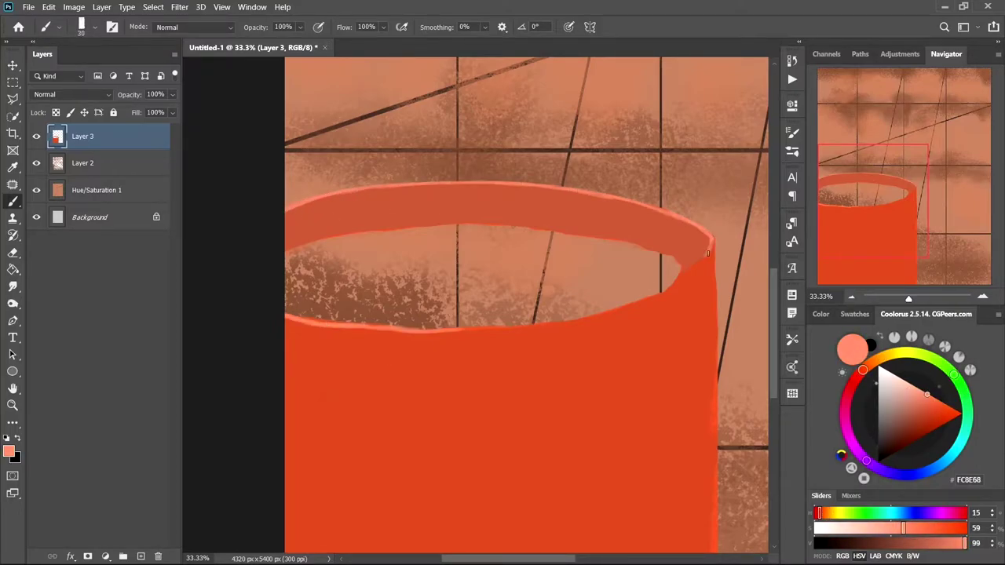
drag(712, 239, 327, 193)
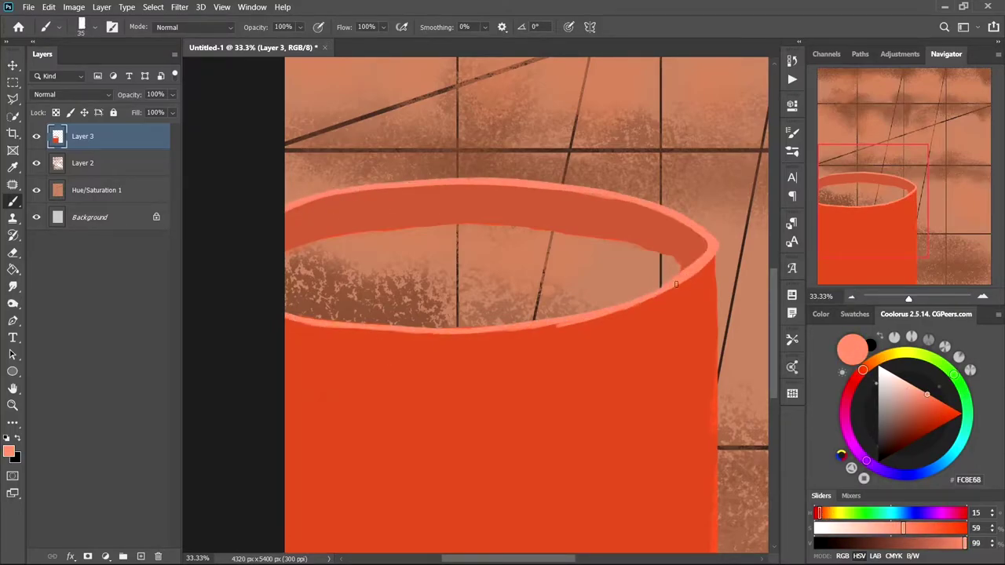
key(ctrl+minus)
alt+click(331, 298)
key(bracketright)
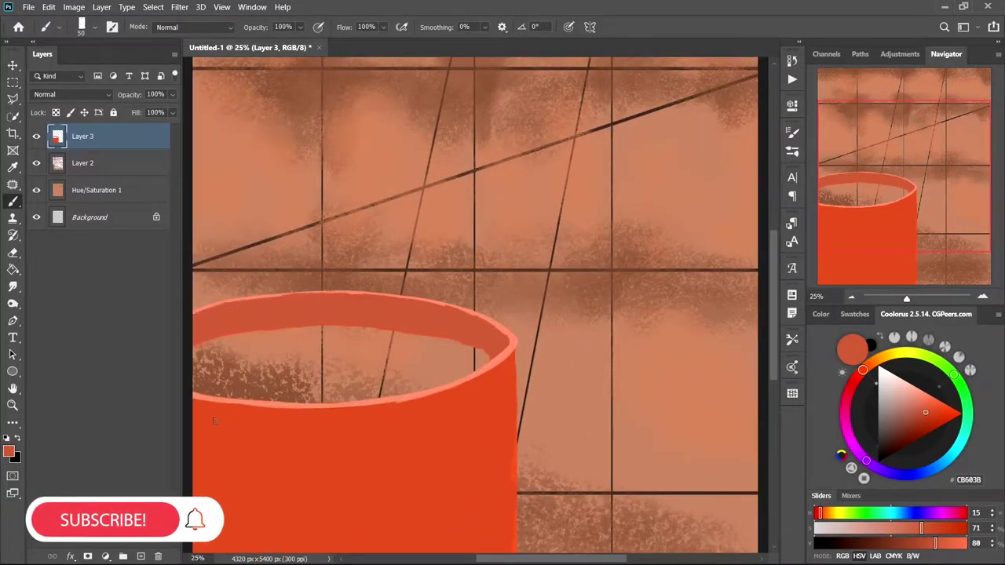
Step: Fill the pot interior with cream soup and smooth its top edge
alt+click(197, 402)
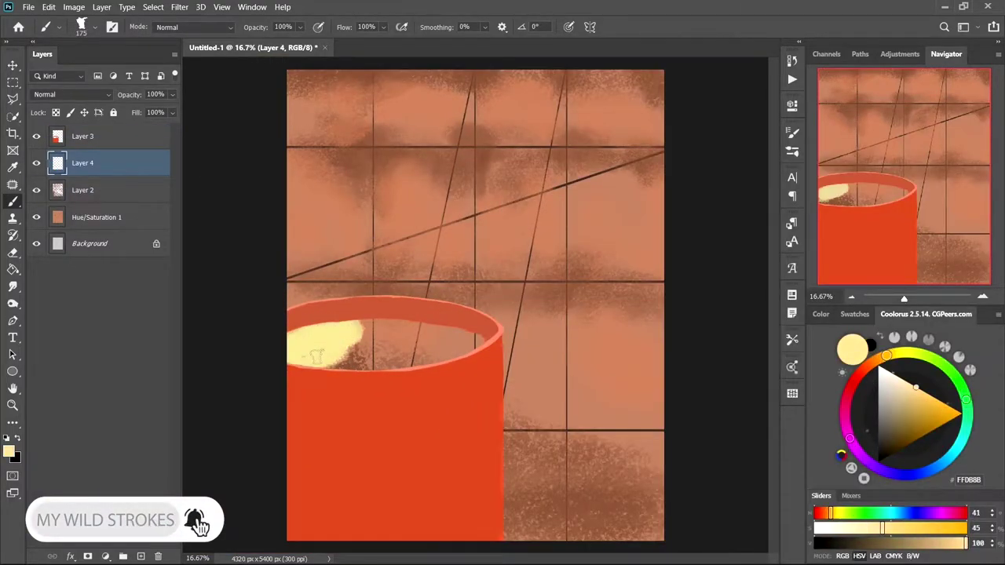
drag(314, 337, 471, 338)
click(928, 400)
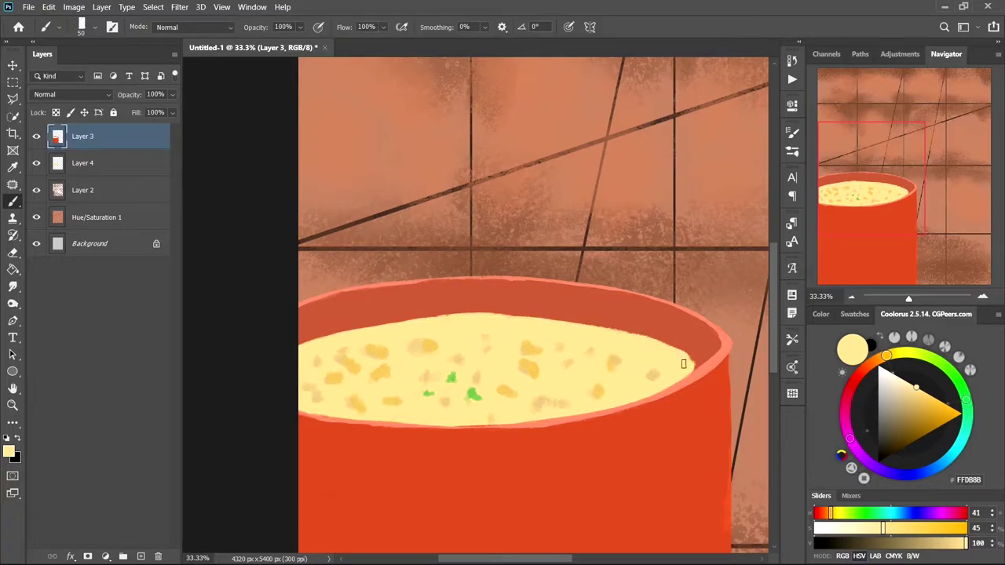
drag(463, 314, 547, 319)
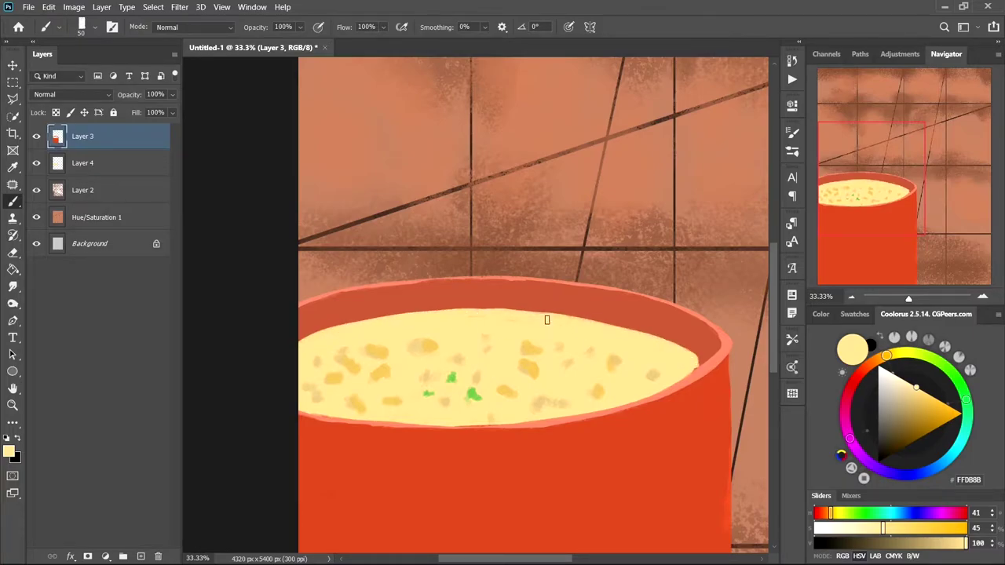
Step: Dab orange, green and red flecks onto the soup surface
alt+click(530, 376)
click(502, 314)
alt+click(451, 377)
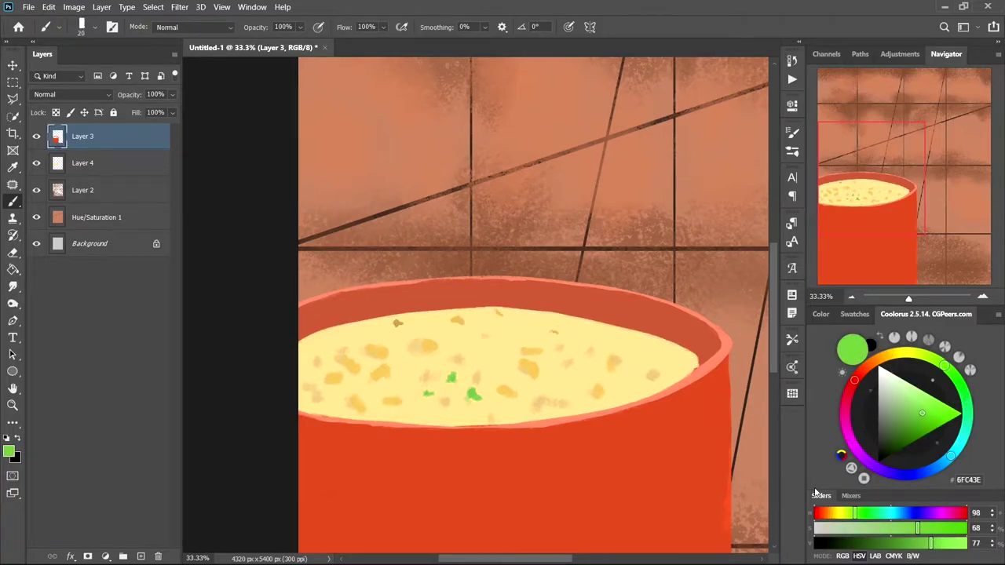
click(521, 328)
click(618, 346)
click(397, 323)
alt+click(401, 299)
scroll(577, 373, down, 3)
scroll(577, 373, up, 2)
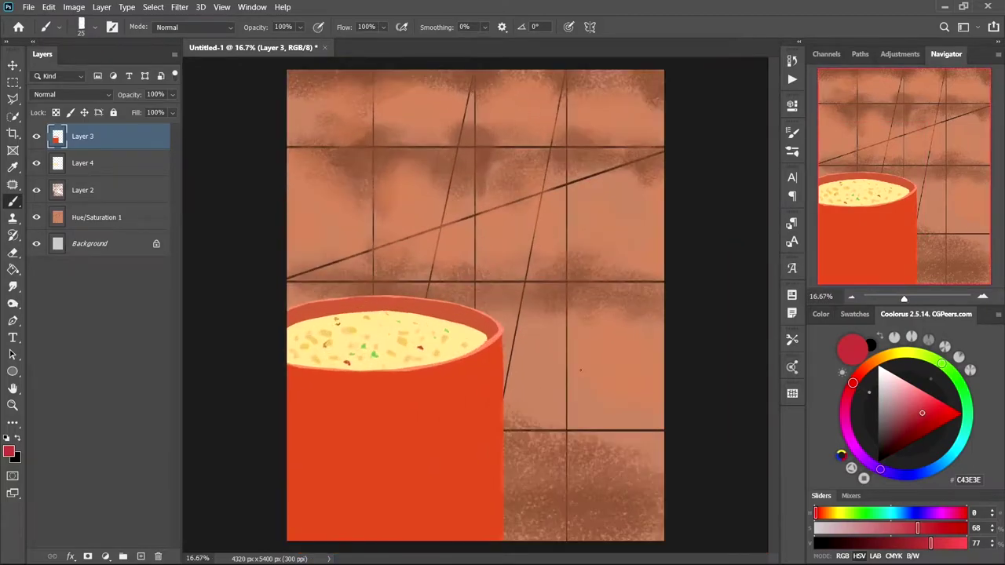
click(829, 513)
Step: Redefine the dark red inner rim above the soup and repaint the cream edge
alt+click(348, 308)
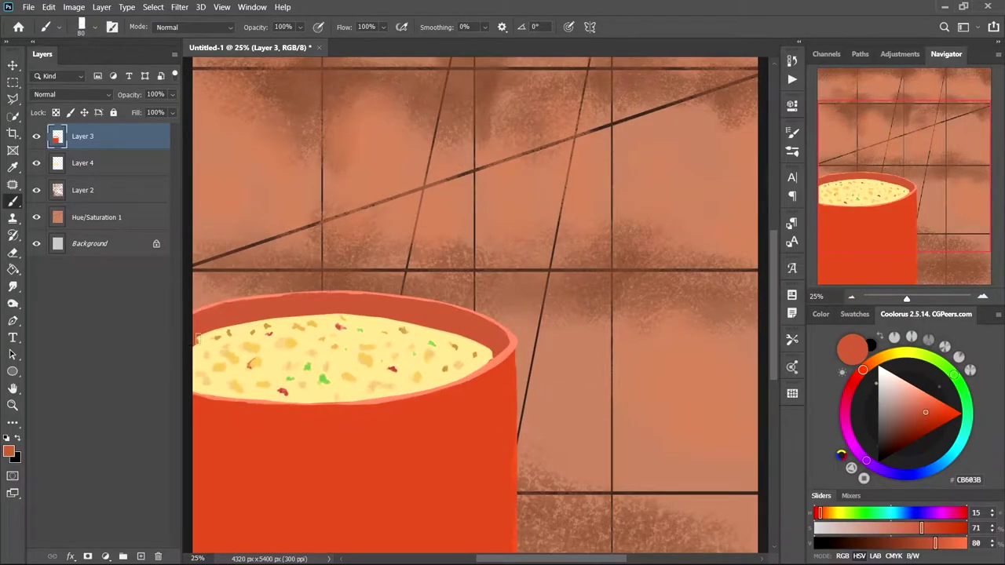
drag(196, 330, 494, 345)
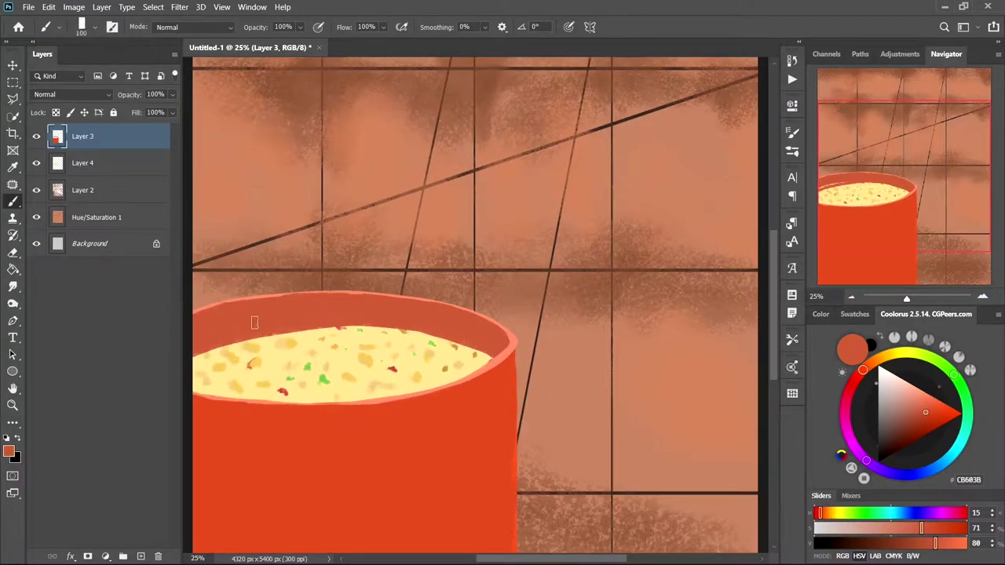
alt+click(362, 346)
key([)
key([)
key([)
drag(223, 338, 478, 353)
Step: Repaint the pale salmon rim along the soup's front edge and the pot's right rim
alt+click(453, 386)
key([)
key([)
key([)
drag(495, 389, 197, 388)
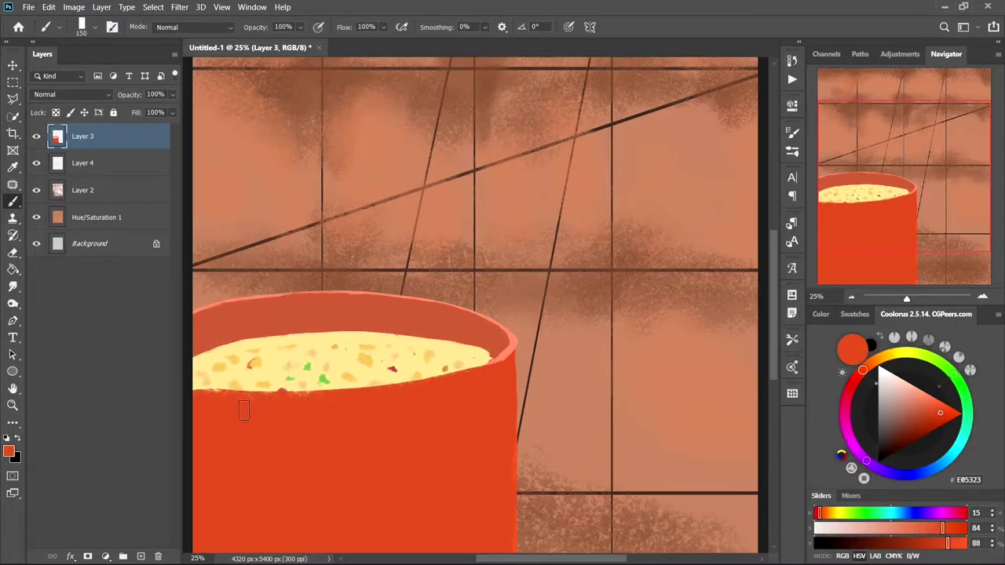
drag(508, 353, 500, 334)
alt+click(514, 355)
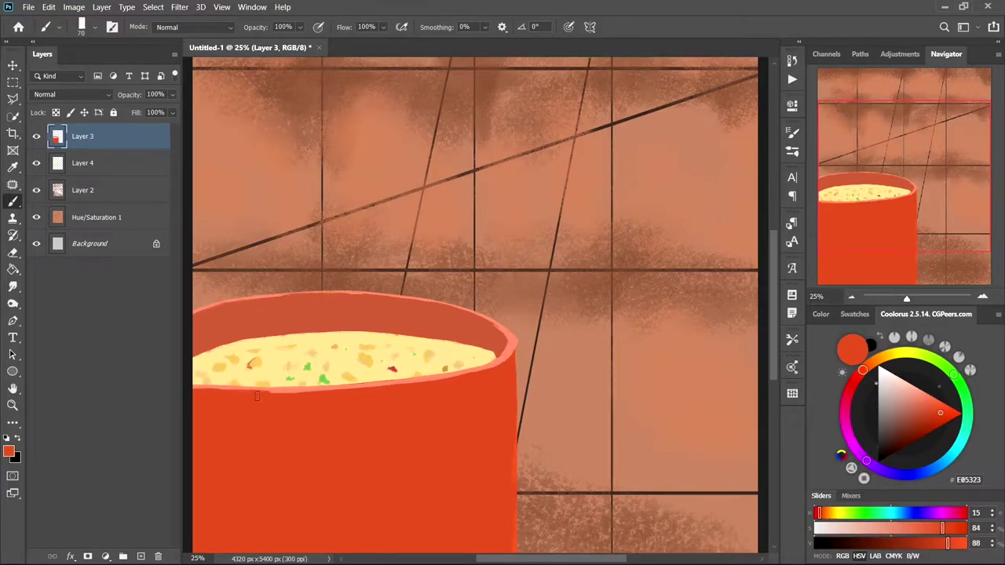
key(ctrl+minus)
key(bracketright)
key(bracketright)
key(bracketright)
alt+click(298, 329)
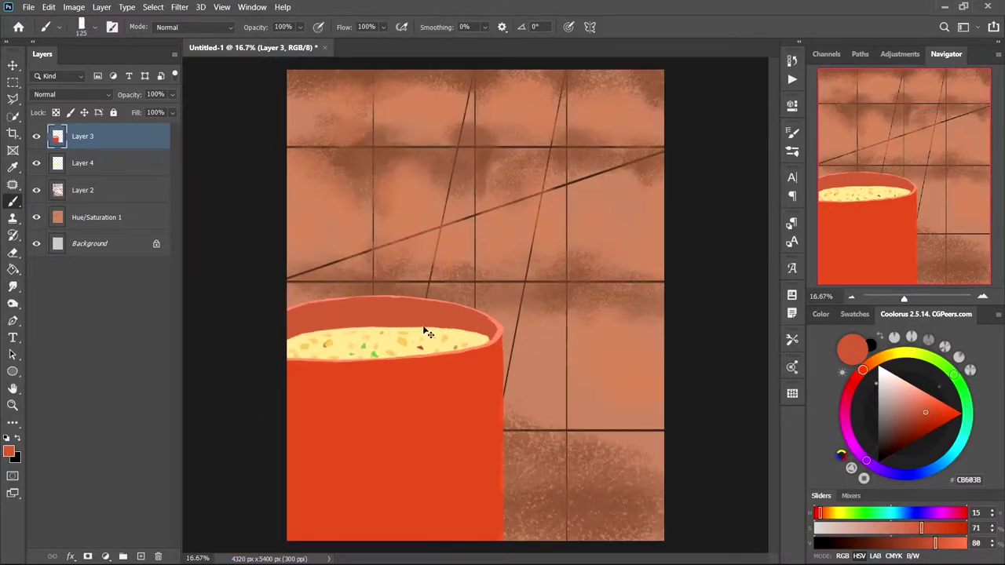
Step: On a new layer, paint two ochre shapes at the canvas bottom with light top edges
key(ctrl+shift+alt+n)
key(bracketright)
key(bracketright)
key(bracketright)
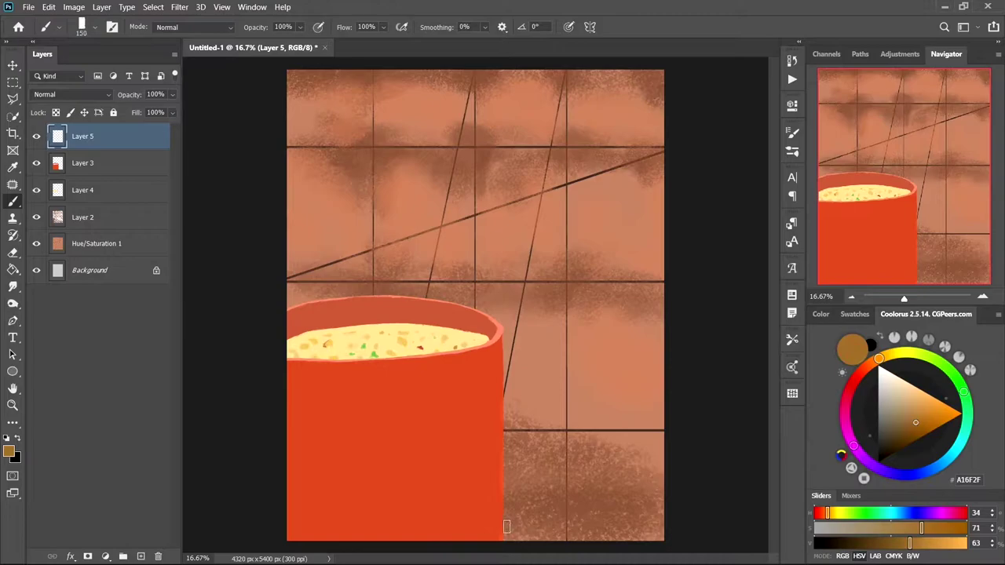
key(ctrl+bracketleft)
key(ctrl+bracketleft)
drag(506, 520, 603, 510)
key(bracketleft)
key(bracketleft)
key(bracketleft)
drag(504, 515, 598, 503)
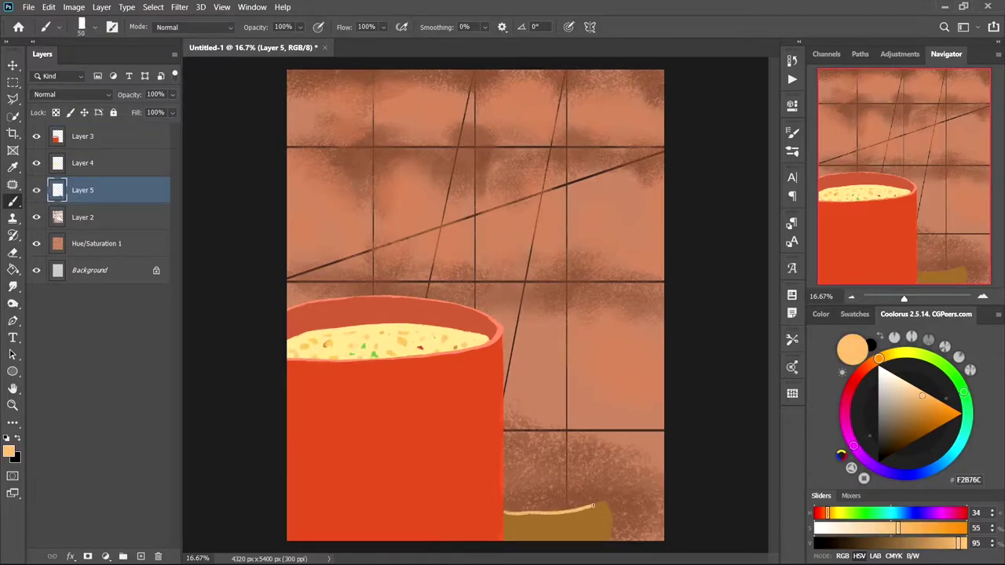
alt+click(565, 522)
drag(505, 488, 567, 464)
alt+click(555, 465)
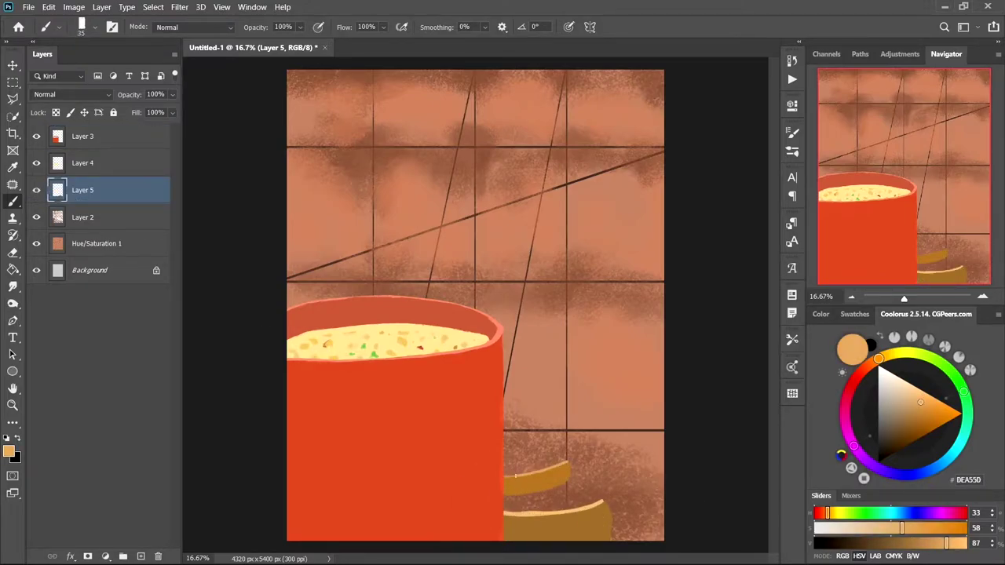
Step: On another new layer, paint a mid ochre wooden stick with a light tip
key(alt+period)
key(ctrl+shift+alt+n)
click(928, 413)
key(bracketright)
key(bracketright)
key(bracketright)
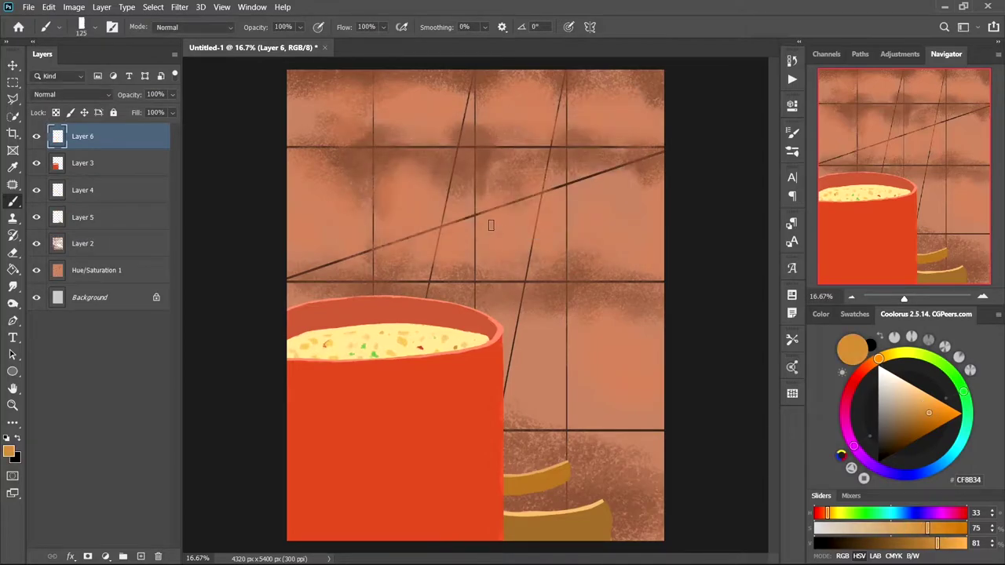
key(bracketleft)
key(bracketleft)
key(bracketleft)
alt+click(484, 332)
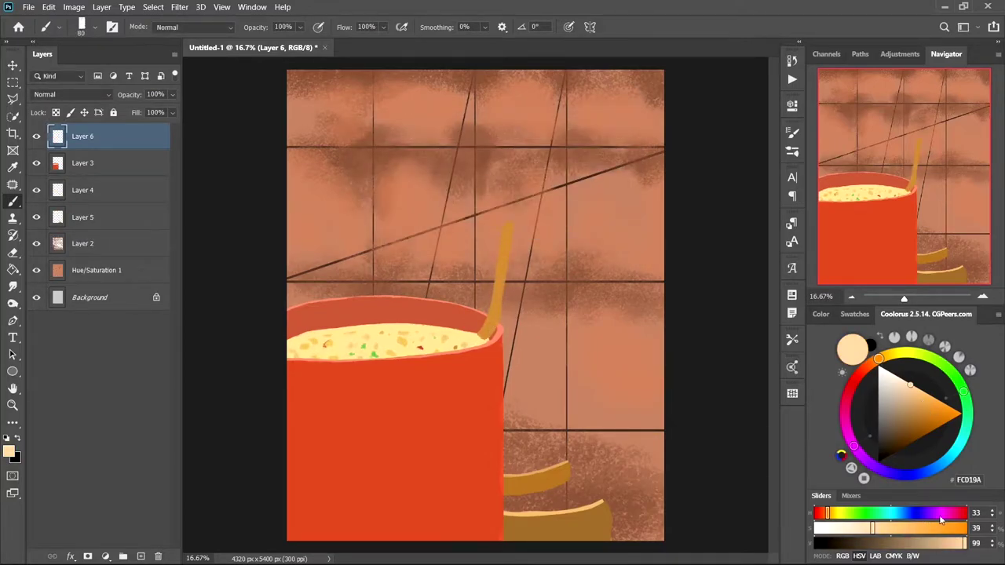
key(ctrl+plus)
drag(533, 142, 546, 145)
Step: Shade the stick's base dark brown and add a lighter orange highlight along it
alt+click(547, 160)
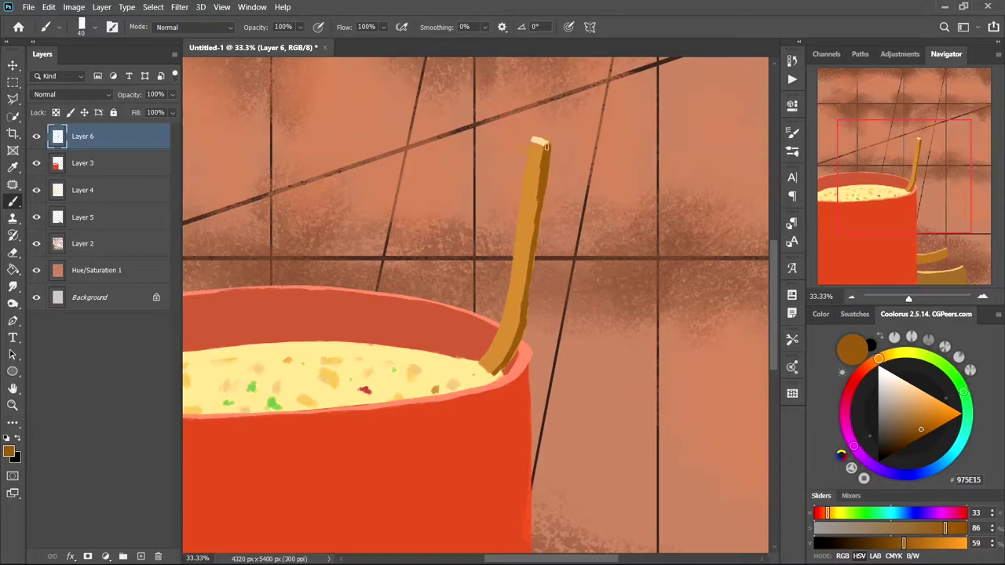
drag(516, 332, 493, 371)
alt+click(503, 345)
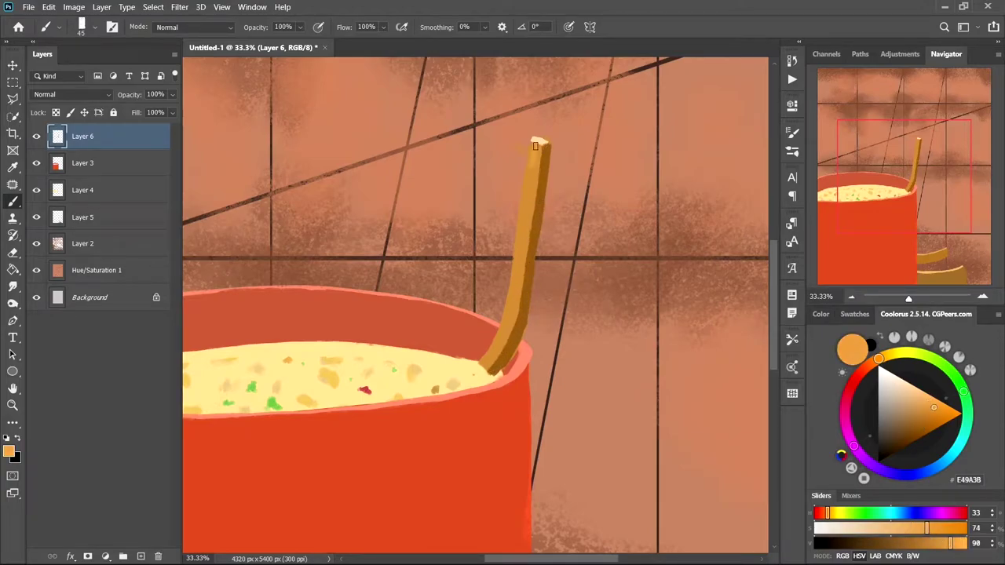
drag(538, 150, 520, 275)
alt+click(522, 239)
Step: Paint a dark brown stroke on the ochre drip and sample its ochre tones
drag(496, 318, 554, 348)
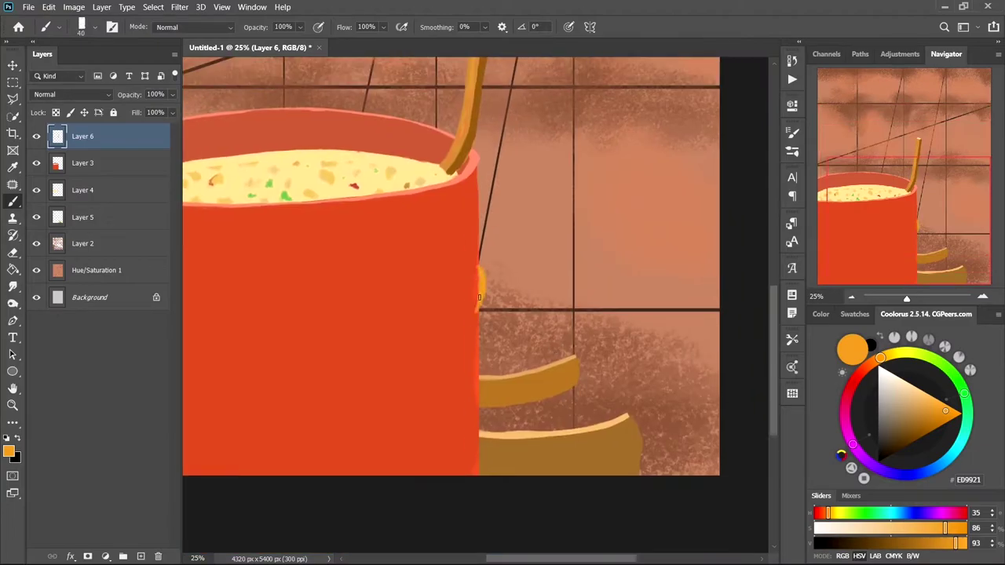
alt+click(581, 361)
drag(480, 271, 474, 339)
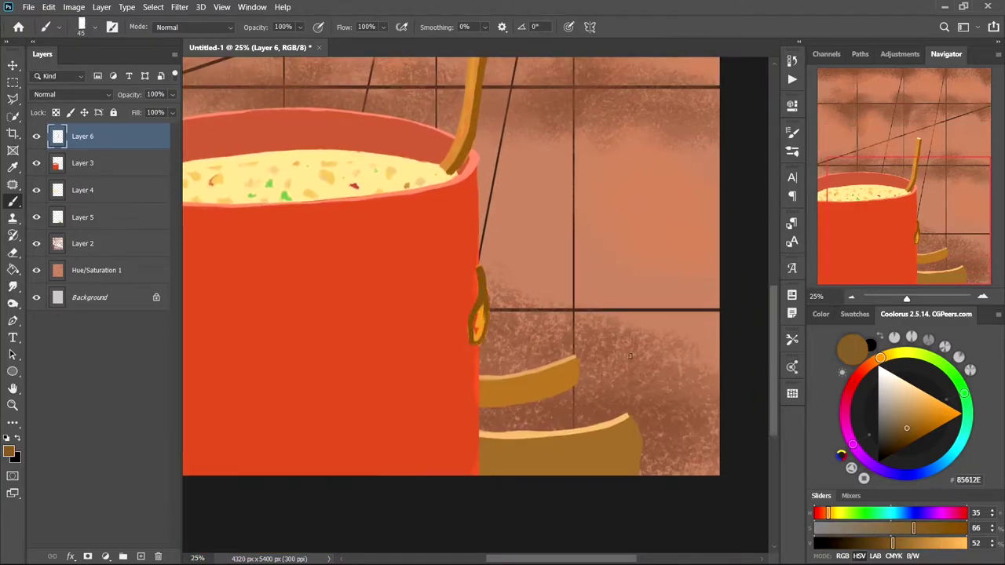
alt+click(480, 294)
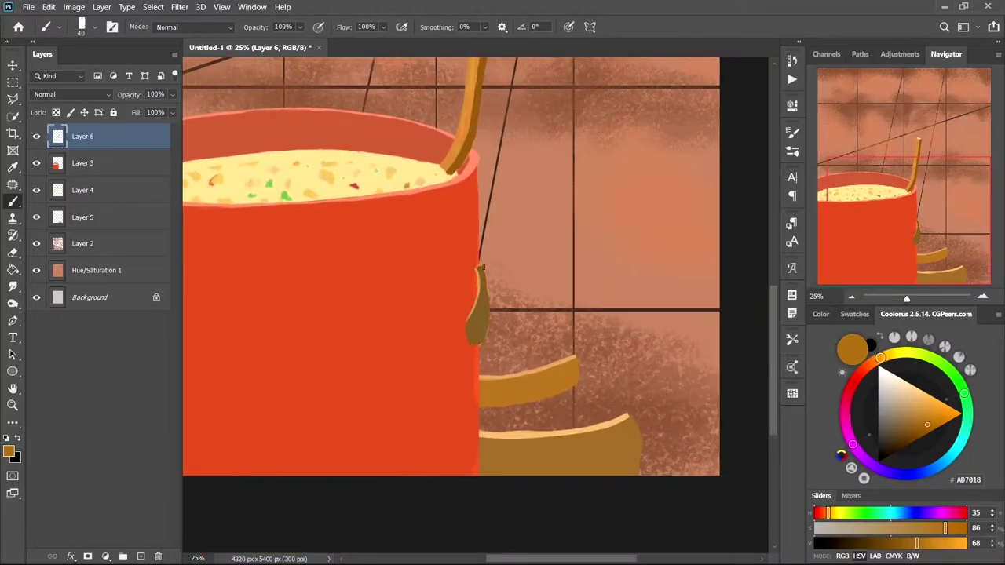
alt+click(478, 271)
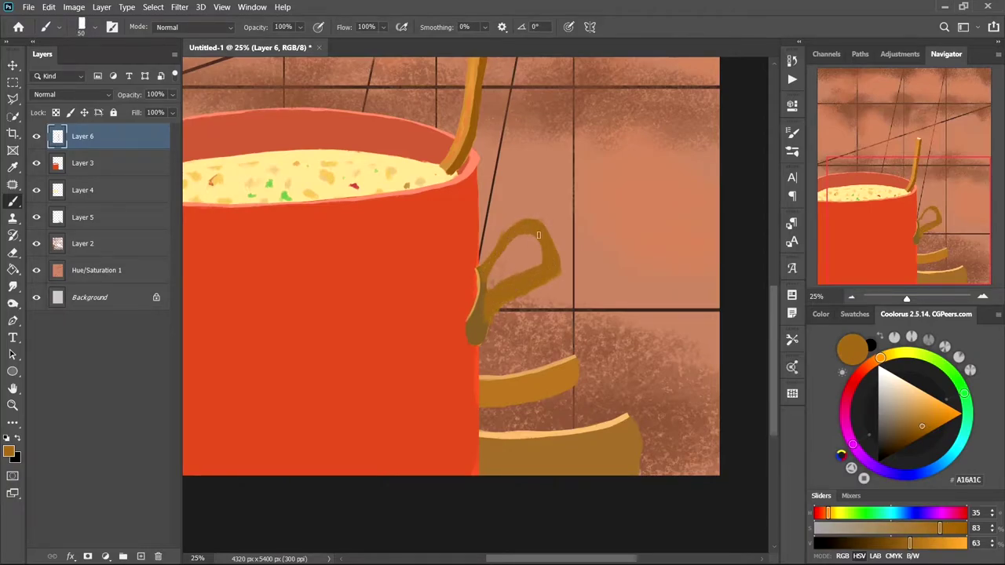
Step: Brush a bright orange highlight on the handle, a dark red dot at its base, and add Layer 7
key(ctrl+plus)
key(bracketleft)
click(941, 410)
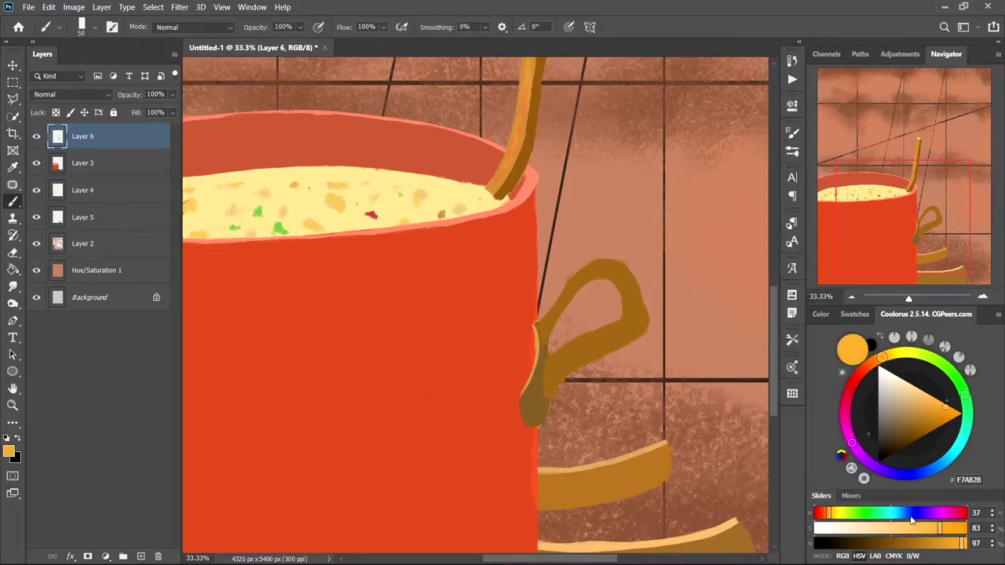
key(bracketright)
key(bracketright)
key(bracketright)
drag(600, 271, 606, 324)
alt+click(534, 403)
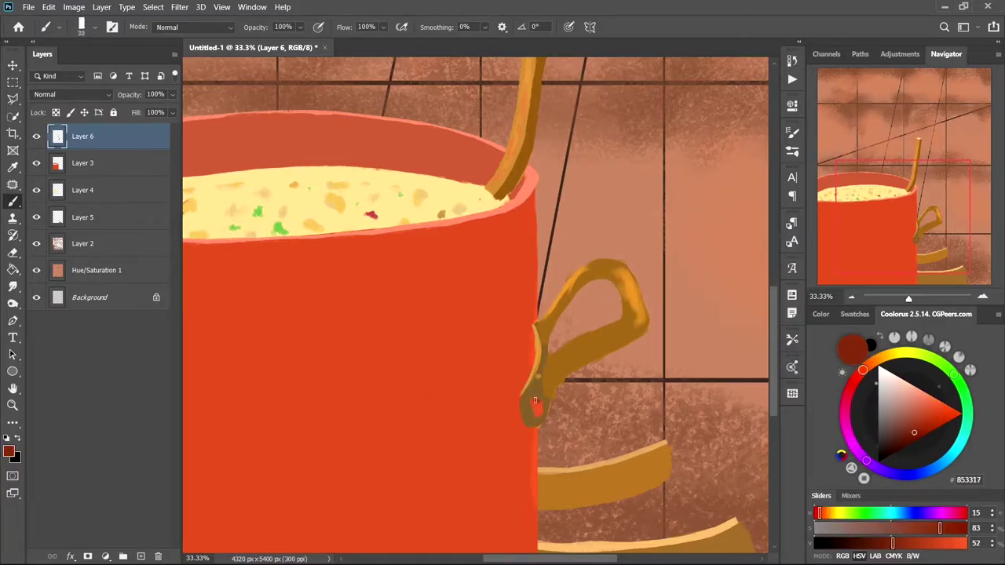
key(ctrl+minus)
key(ctrl+minus)
key(ctrl+shift+alt+n)
right_click(524, 383)
Step: With a large textured brush, mottle dark patches over the pot body
double_click(596, 470)
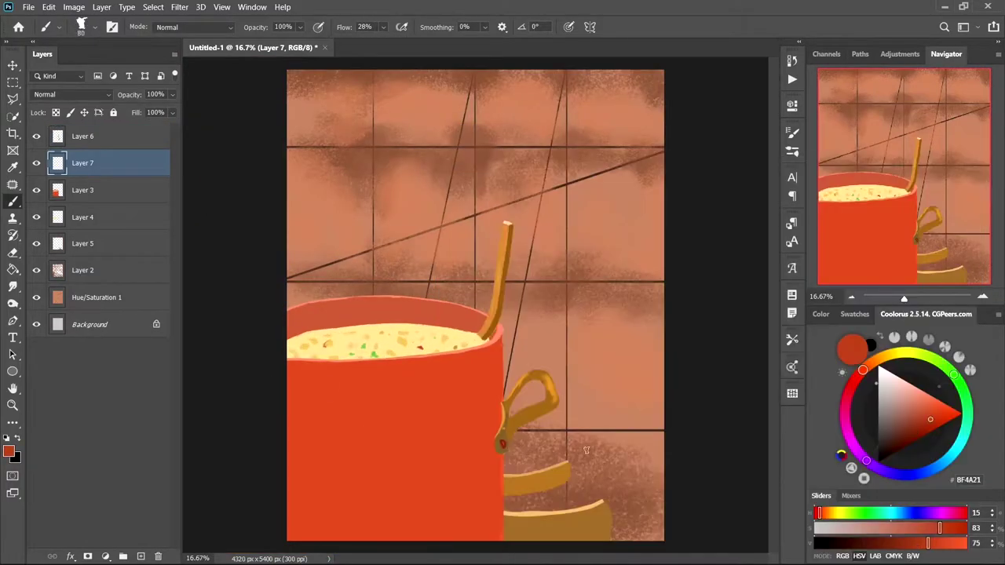
drag(346, 384, 408, 409)
mouse_move(306, 393)
mouse_down()
mouse_move(462, 453)
mouse_move(348, 392)
mouse_up()
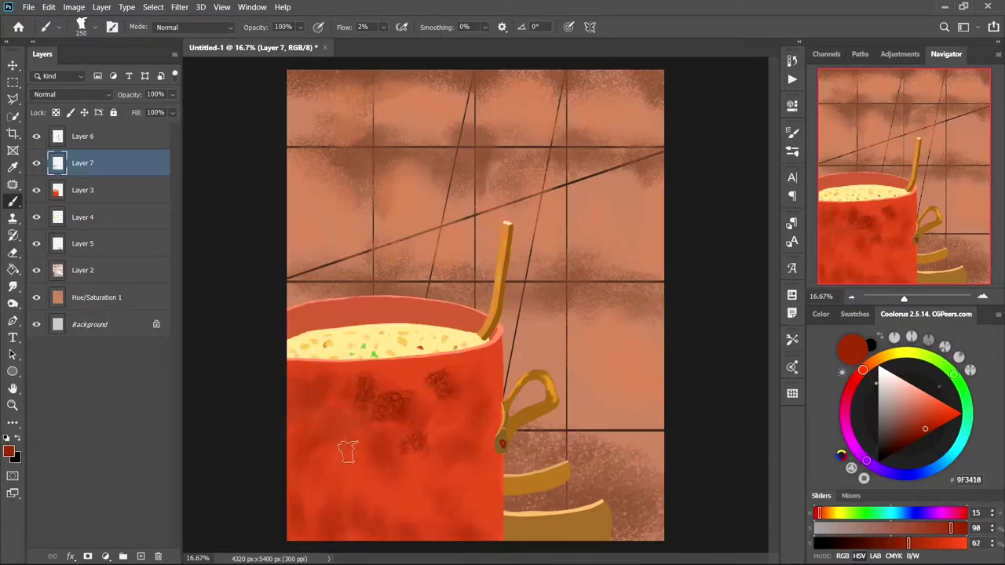
drag(348, 448, 330, 479)
key(bracketright)
mouse_move(423, 487)
mouse_down()
mouse_move(302, 499)
mouse_move(471, 549)
mouse_up()
Step: Darken the pot's rim and bottom in deep brown, shade the handle arm, and add Layer 8
drag(291, 314, 478, 318)
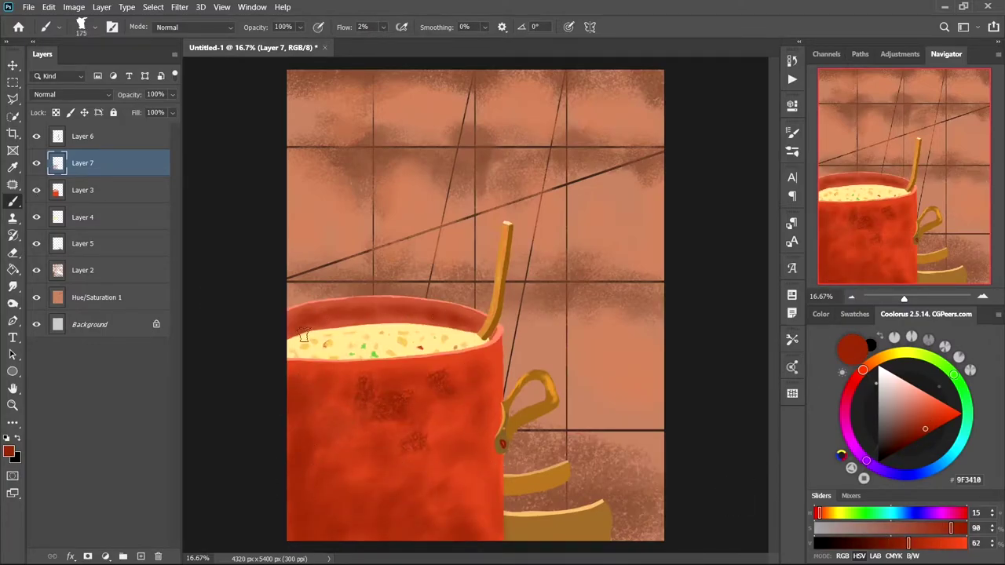
drag(294, 338, 475, 330)
mouse_move(908, 542)
mouse_down()
mouse_move(858, 542)
mouse_move(908, 527)
mouse_up()
key(alt+bracketright)
scroll(613, 499, up, 1)
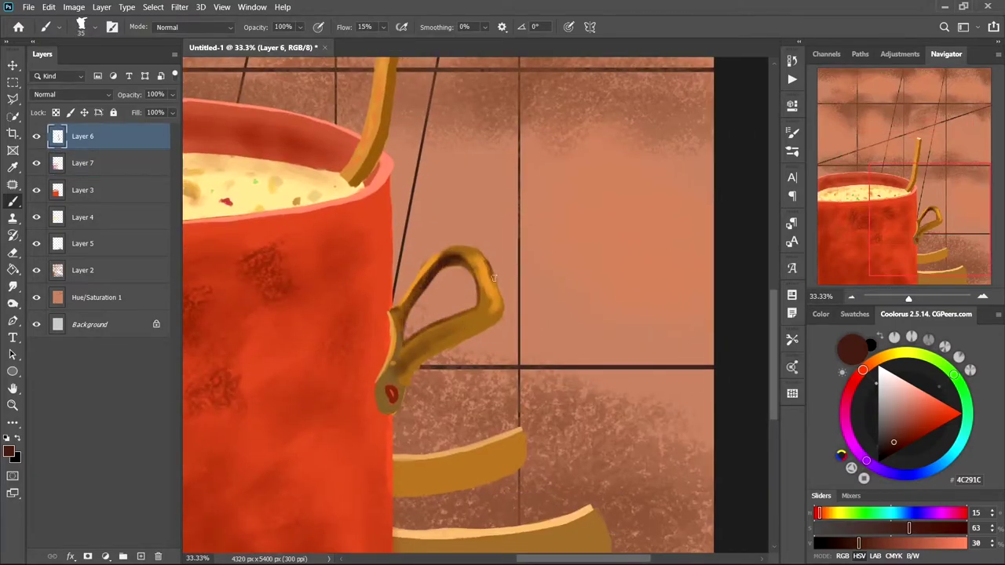
drag(411, 346, 398, 399)
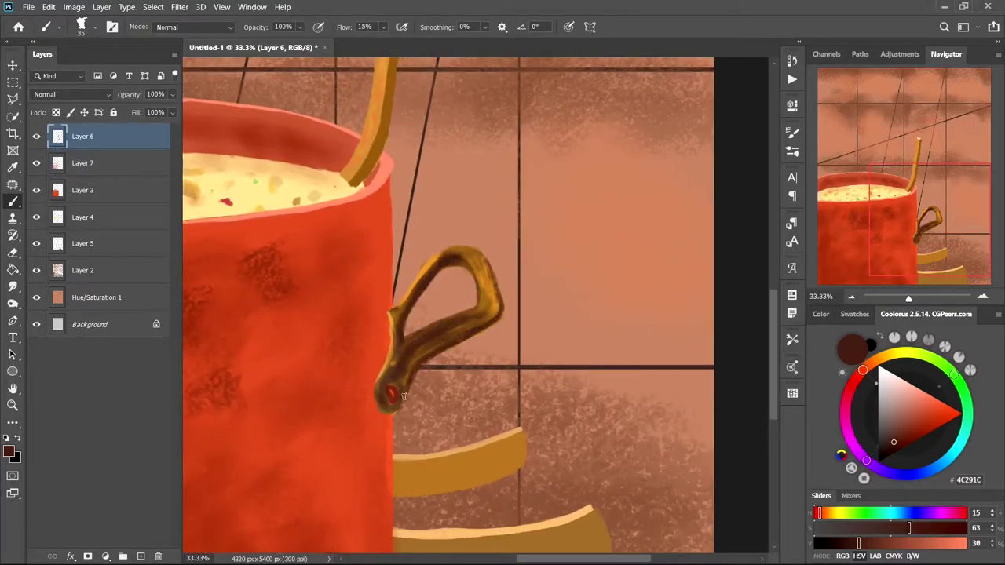
scroll(403, 396, down, 1)
key(ctrl+shift+alt+n)
right_click(459, 152)
Step: Paint leafy green strokes with red flecks right of the pot base, then add Layer 9
double_click(550, 440)
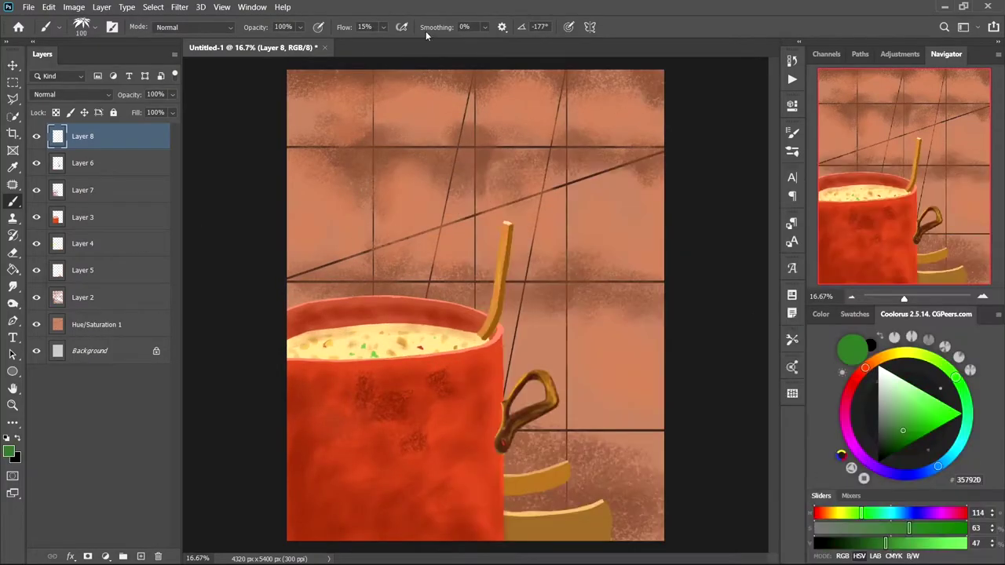
drag(550, 491, 628, 510)
drag(519, 471, 597, 479)
drag(550, 502, 644, 519)
drag(542, 456, 628, 451)
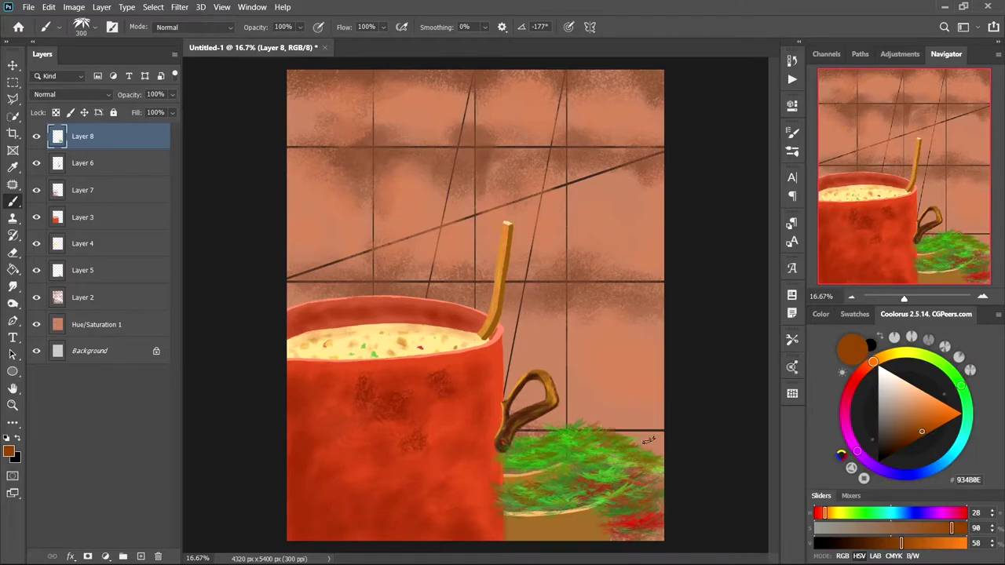
key(e)
scroll(549, 310, up, 2)
scroll(526, 424, down, 3)
scroll(467, 196, up, 2)
key(ctrl+shift+n)
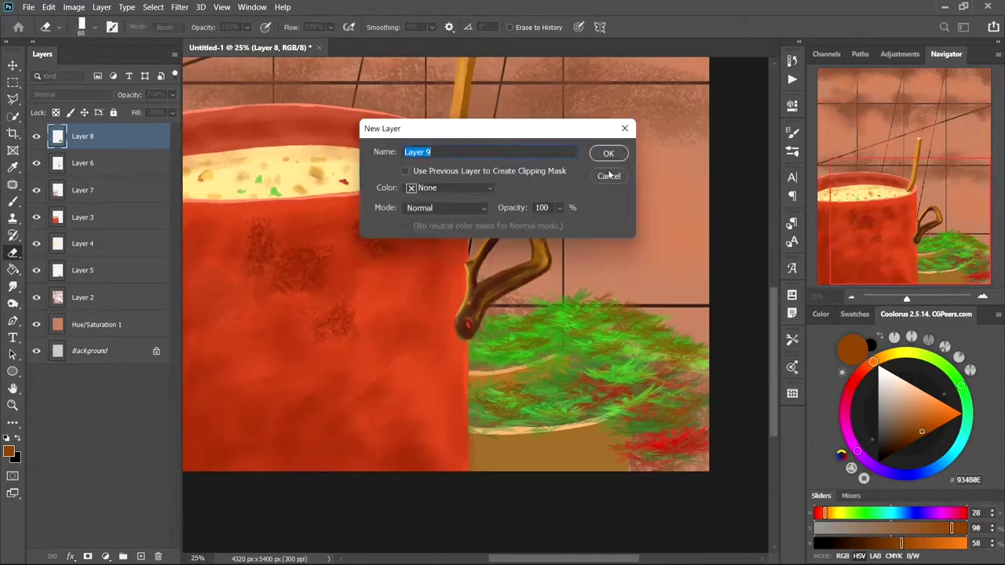
key(Return)
Step: Draw a dark stick from the handle down toward the bottom, redoing it with a different brush
key(b)
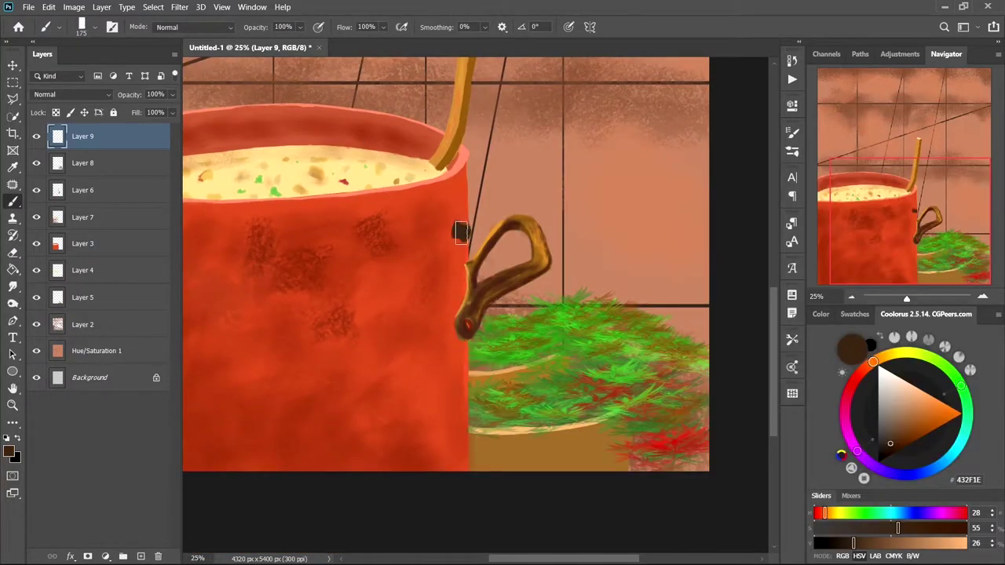
drag(461, 233, 539, 476)
key(ctrl+z)
right_click(507, 368)
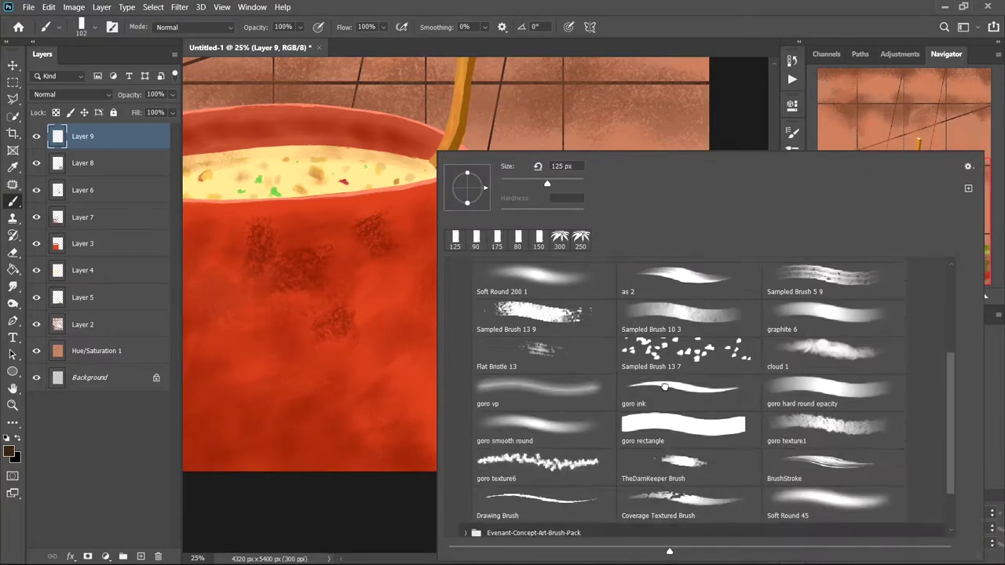
double_click(664, 387)
drag(461, 211, 523, 487)
Step: Erase excess from the dark stick and touch it up below the handle in dark brown
key(ctrl+z)
drag(458, 212, 518, 494)
key(e)
scroll(453, 214, up, 1)
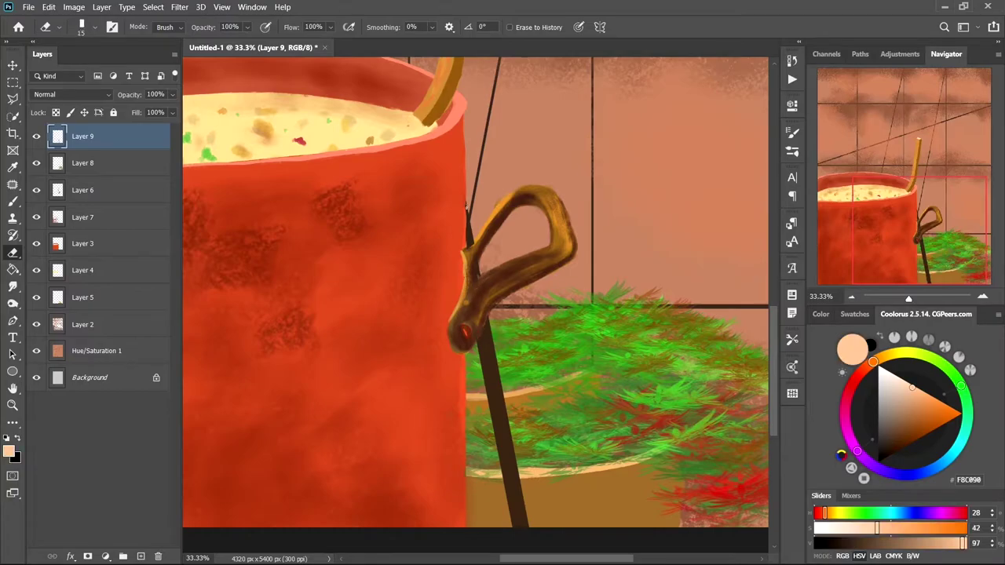
key(b)
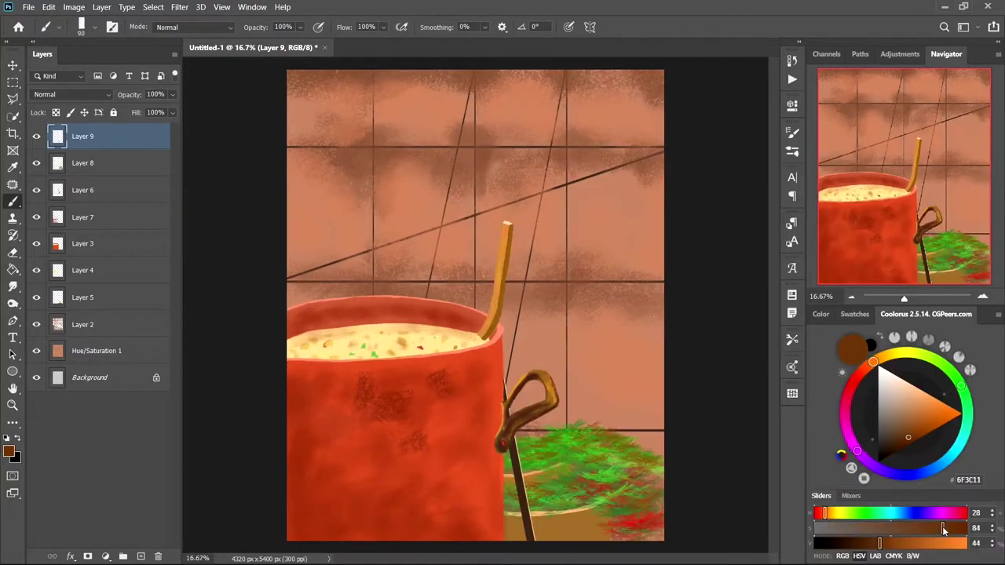
drag(487, 318, 528, 340)
alt+click(528, 340)
key(bracketright)
key(bracketright)
key(bracketright)
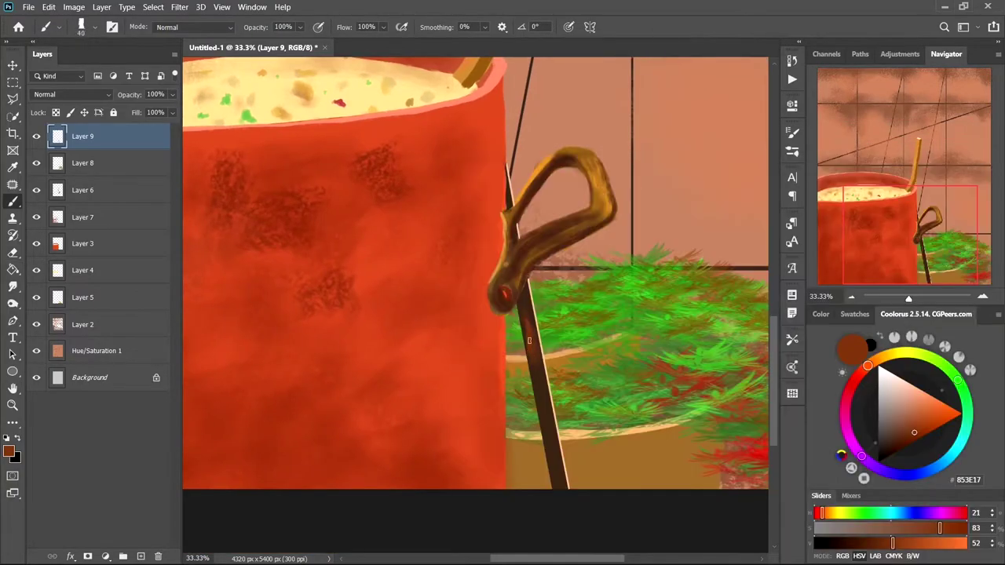
scroll(510, 264, up, 1)
key(bracketleft)
key(bracketleft)
key(ctrl+0)
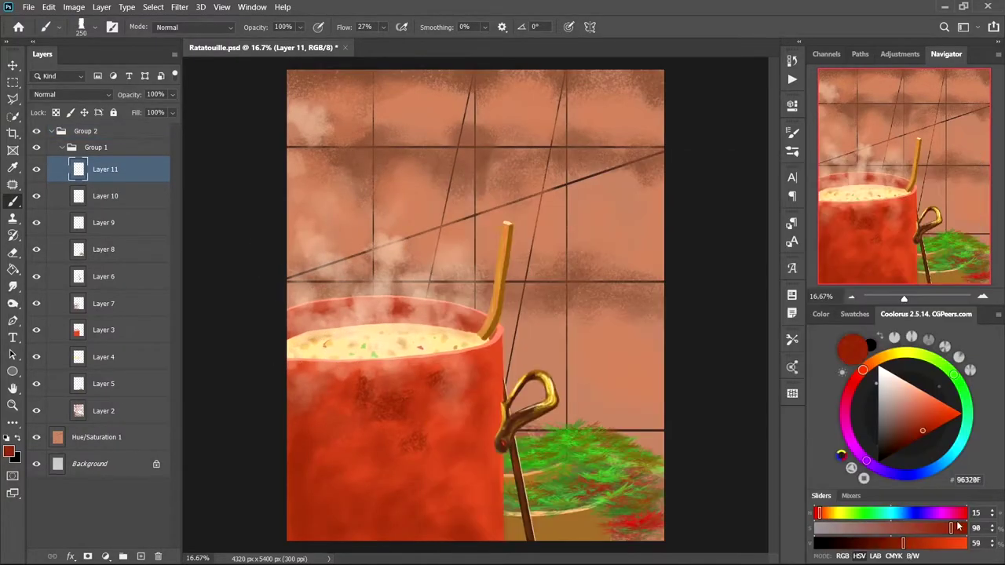
Step: Dab a dark red berry cluster at the pot's bottom left
click(325, 490)
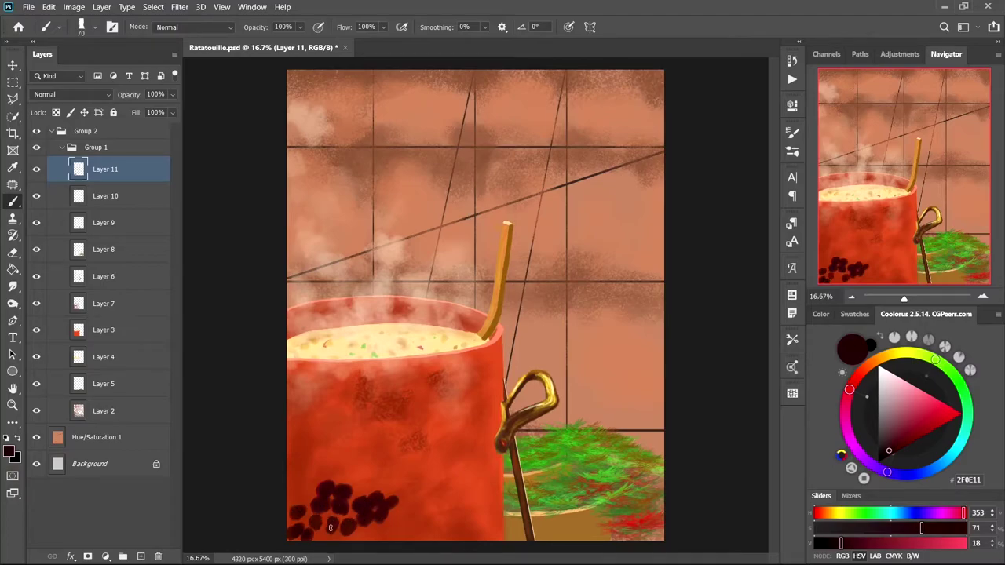
drag(399, 503, 365, 491)
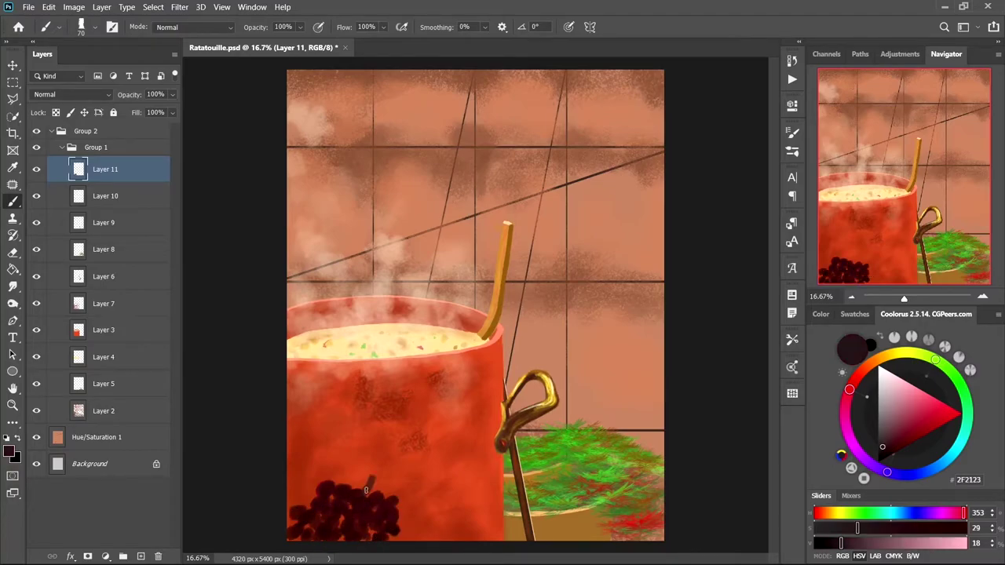
alt+click(326, 484)
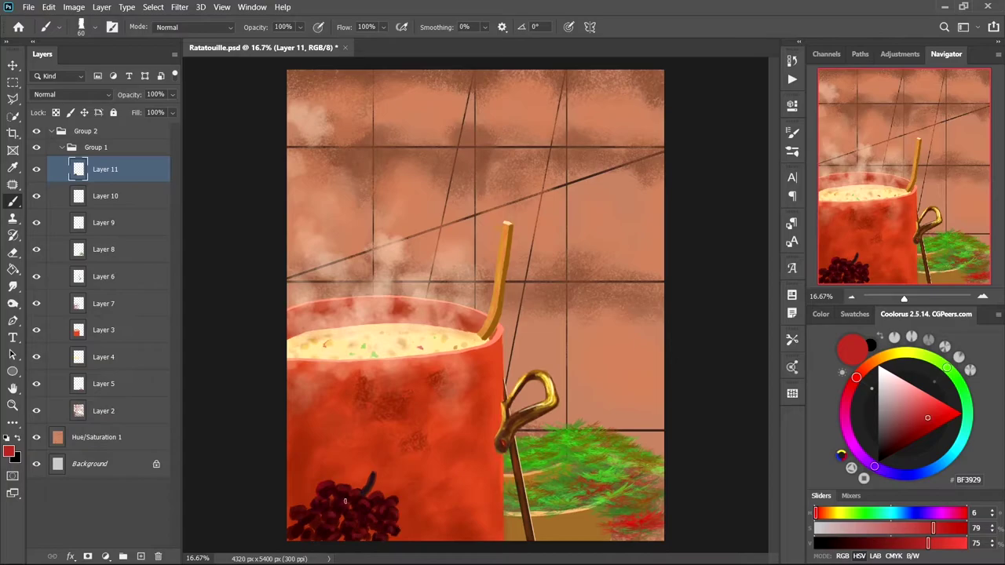
Step: Add Layer 12 and paint yellow bananas on a dark base along the bottom
key(ctrl+shift+n)
key(Return)
key(bracketright)
key(bracketright)
key(bracketright)
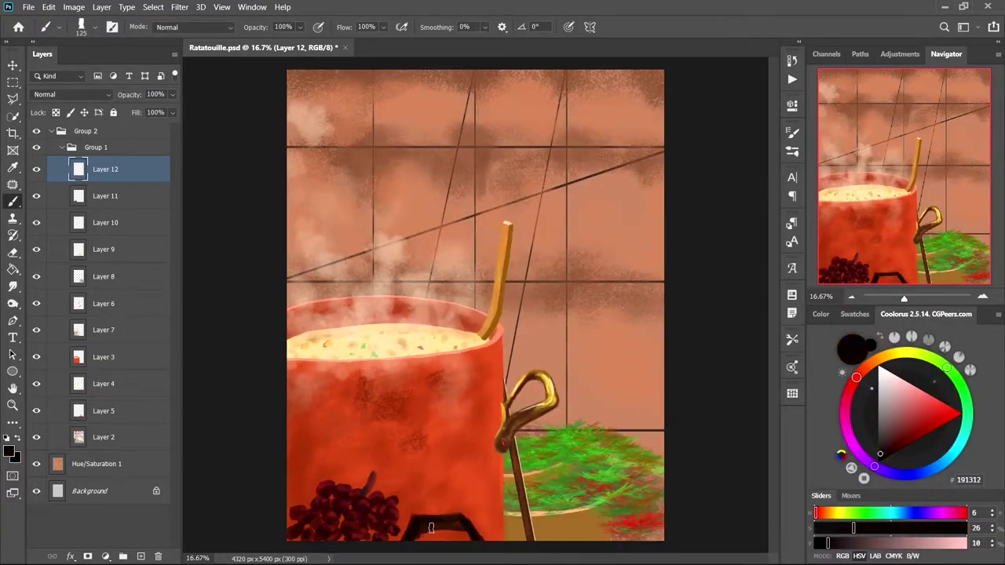
drag(880, 454, 944, 410)
drag(468, 477, 406, 495)
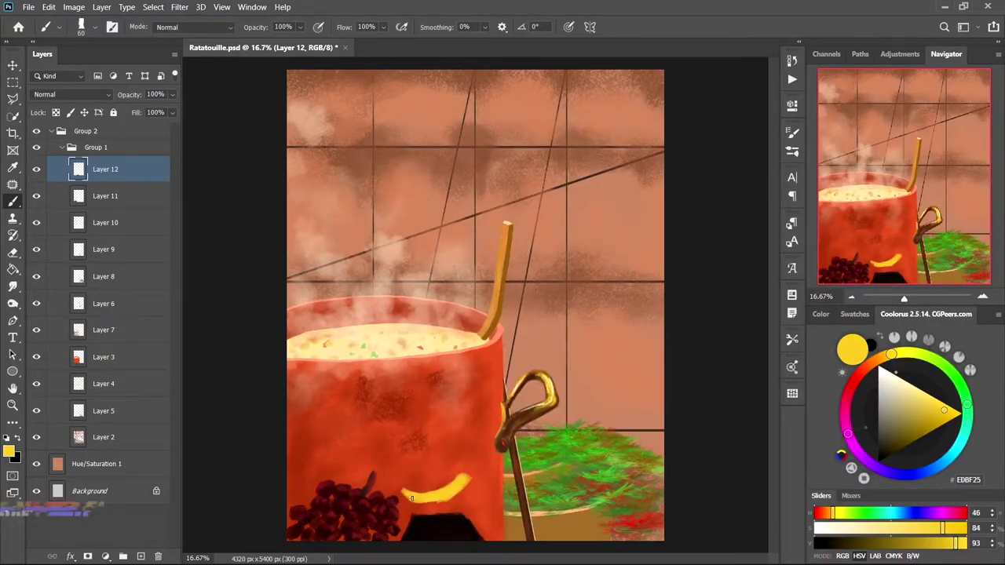
drag(469, 480, 416, 510)
key(bracketright)
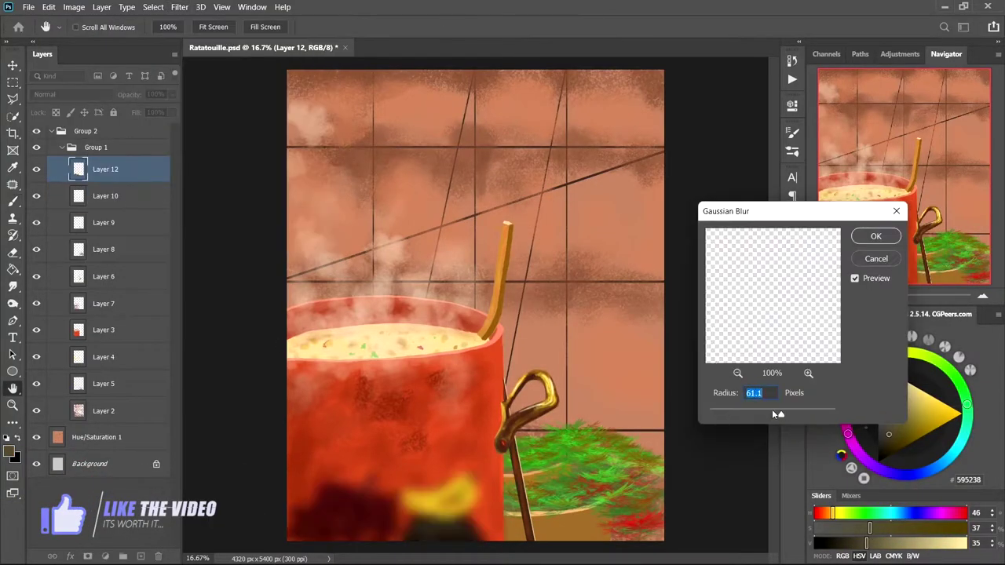
Step: Apply a 64 px Gaussian Blur and place the flipped banana copy near the pot's base
drag(771, 409, 782, 412)
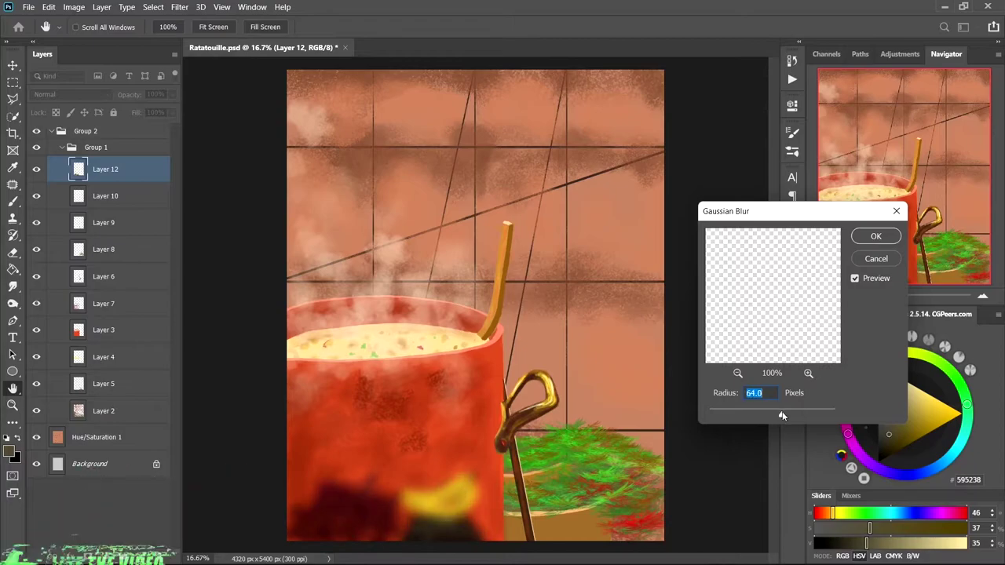
mouse_move(424, 510)
mouse_down()
mouse_move(463, 502)
mouse_move(500, 532)
mouse_move(613, 524)
mouse_up()
key(Return)
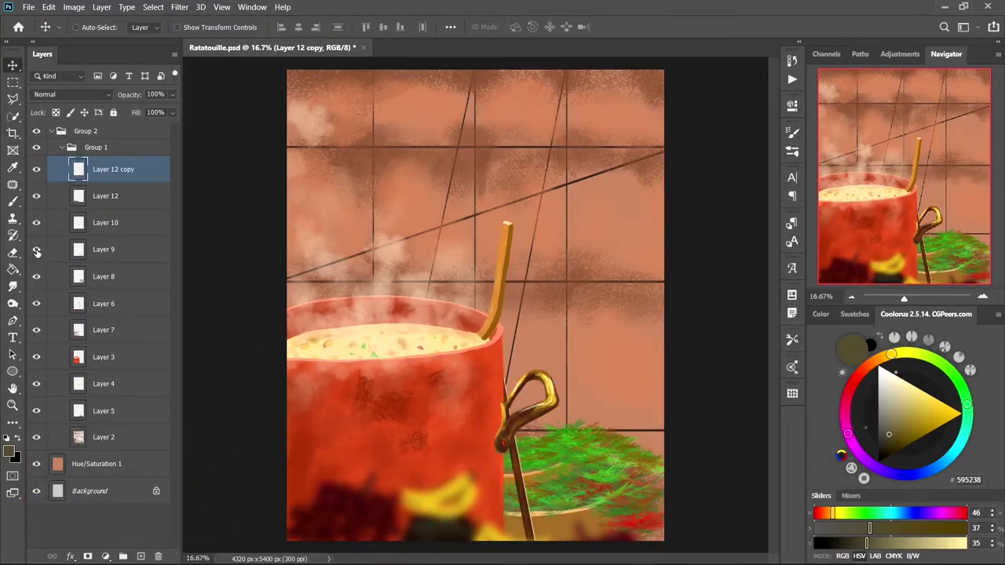
Step: Touch up the soup on Layer 3 with light yellow and the pot rim's salmon colour
click(102, 384)
key(b)
key(ctrl+plus)
ctrl+click(222, 347)
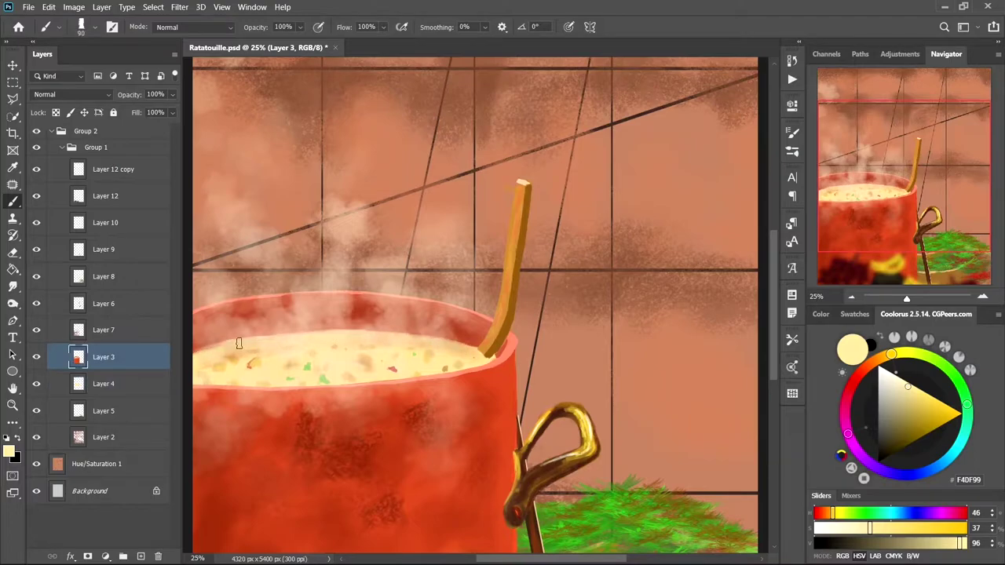
alt+click(215, 388)
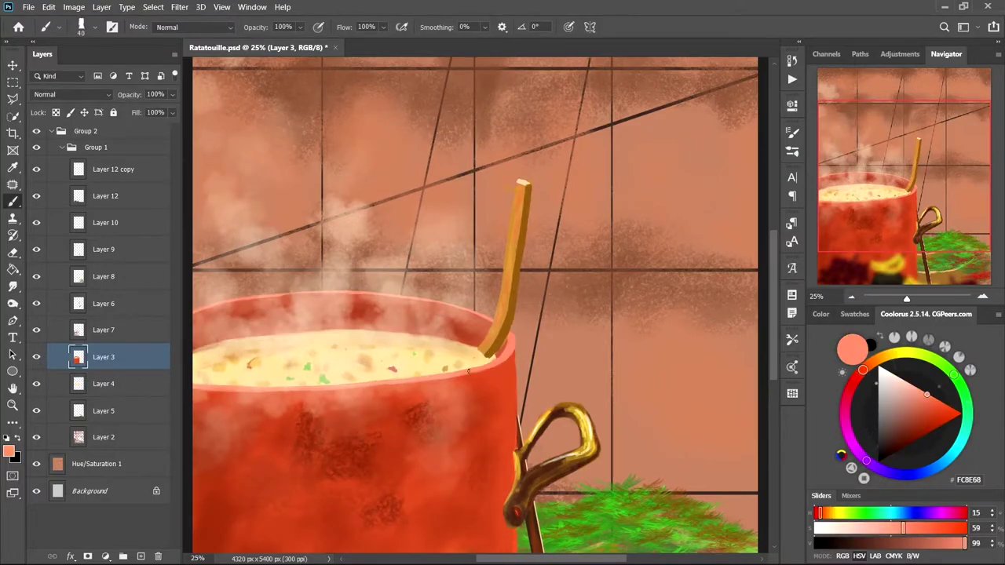
key(ctrl+minus)
key(ctrl+minus)
Step: Reapply the Gaussian Blur to the wall on Layer 2
drag(136, 449, 136, 444)
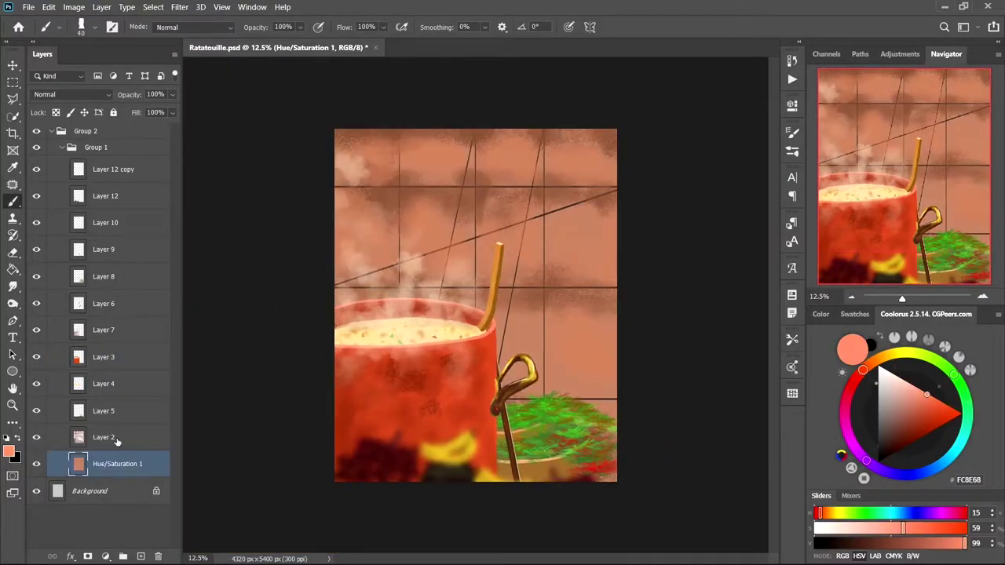
key(ctrl+alt+f)
click(867, 240)
Step: On a new layer, darken the wall right of and above the pot with low-flow reddish-brown strokes
key(ctrl+shift+alt+n)
key(b)
drag(823, 512, 830, 513)
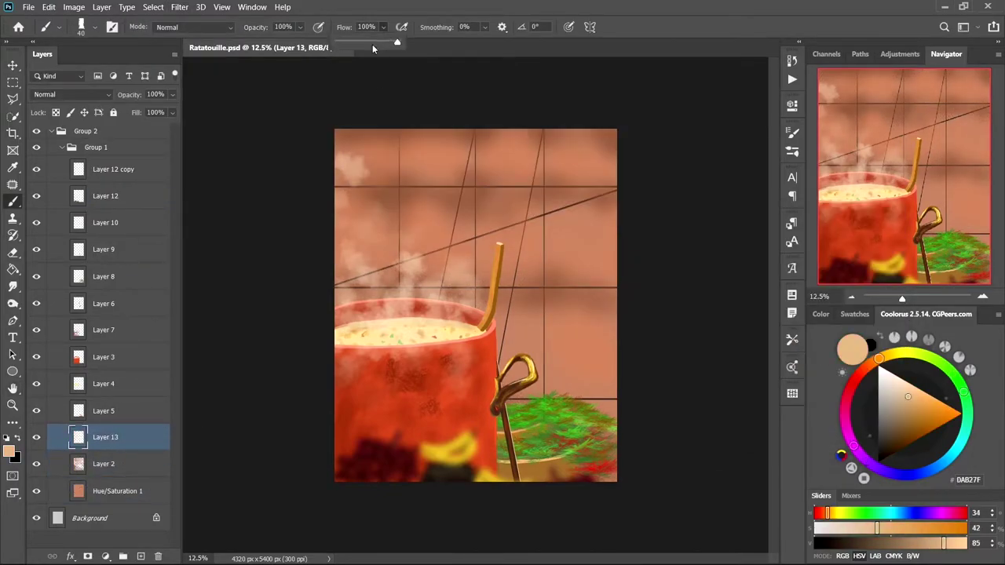
drag(965, 542, 880, 543)
alt+click(549, 369)
drag(502, 314, 617, 369)
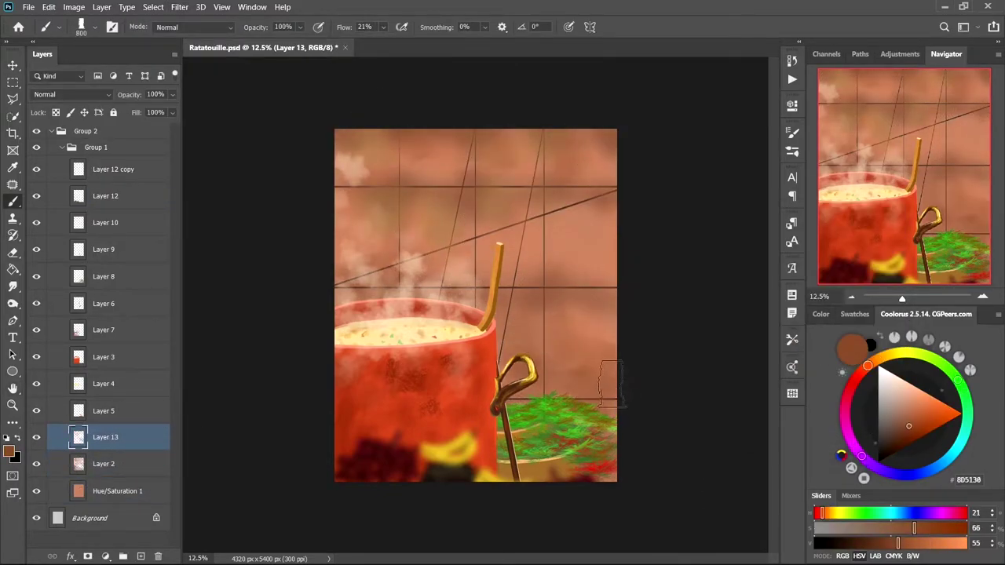
drag(573, 322, 620, 393)
drag(550, 361, 620, 424)
drag(494, 353, 605, 302)
drag(581, 271, 506, 235)
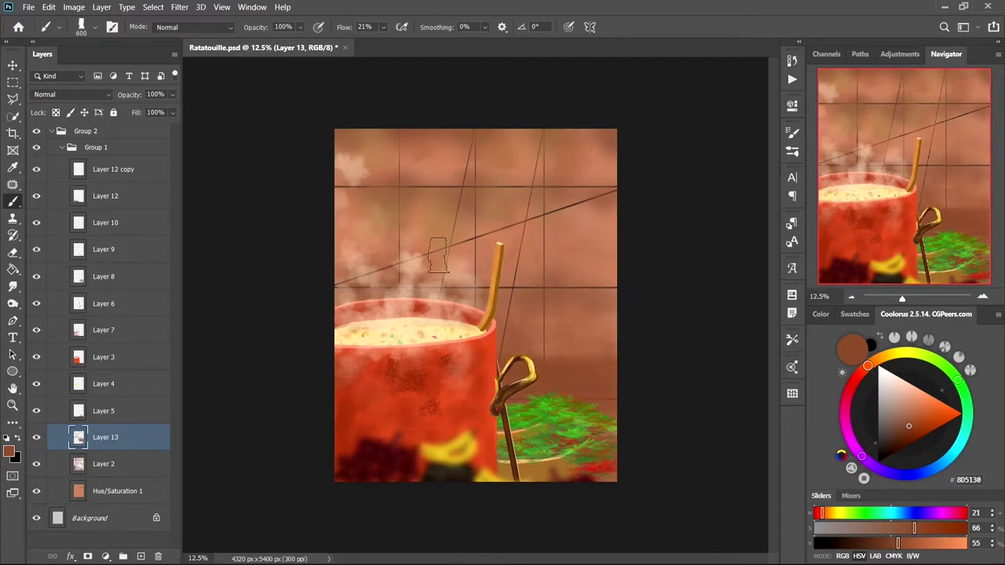
Step: Add a new top layer above Layer 12 copy and choose a brush
click(142, 179)
key(ctrl+shift+alt+n)
right_click(459, 157)
key(ctrl+plus)
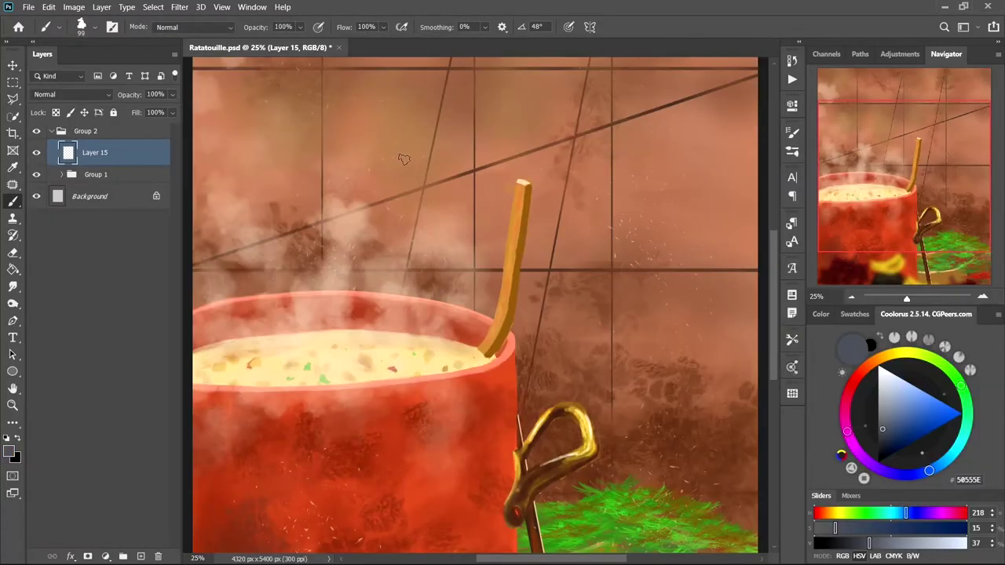
Step: Paint the dark grey rat's body, head loop and thin neck, thickening the body
key(ctrl+z)
drag(412, 185, 496, 293)
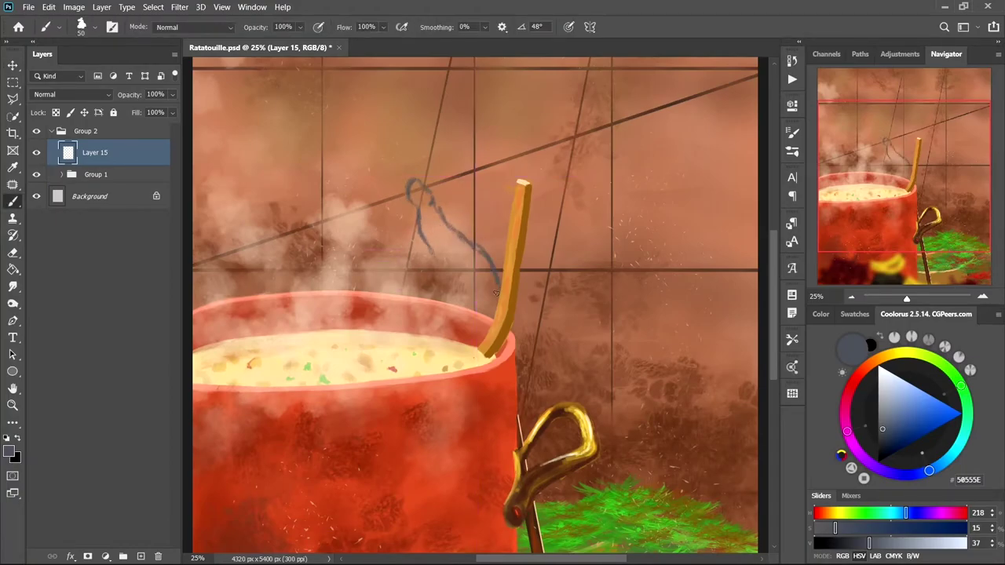
drag(402, 211, 422, 254)
key(bracketright)
key(bracketright)
mouse_move(499, 348)
mouse_down()
mouse_move(437, 219)
mouse_move(471, 259)
mouse_move(471, 354)
mouse_move(463, 266)
mouse_move(446, 293)
mouse_up()
key(bracketright)
key(bracketright)
key(bracketright)
key(bracketleft)
key(bracketleft)
key(bracketleft)
drag(440, 224, 390, 236)
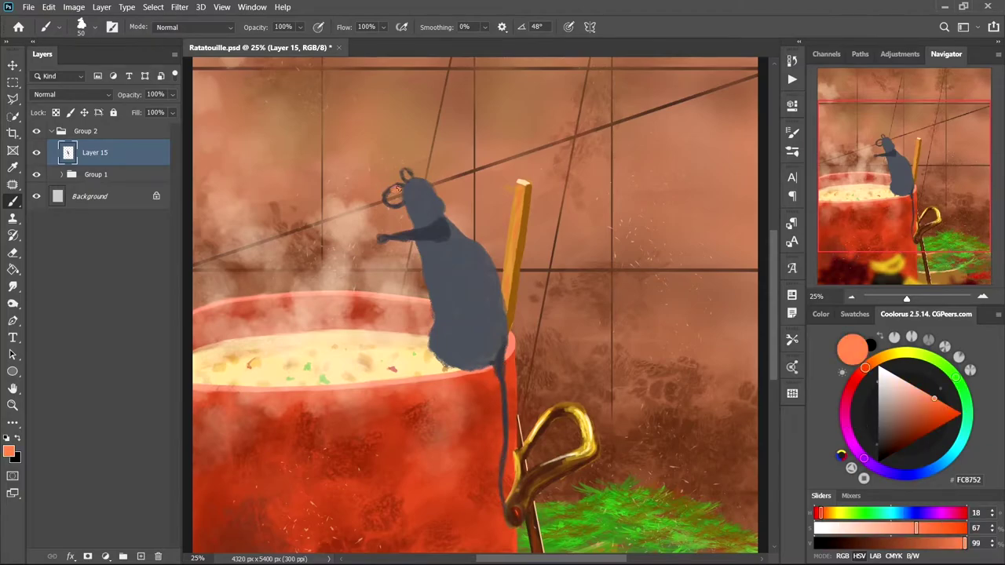
Step: Dab an orange ear, a red paw and a pink tail onto the rat
click(393, 197)
click(405, 174)
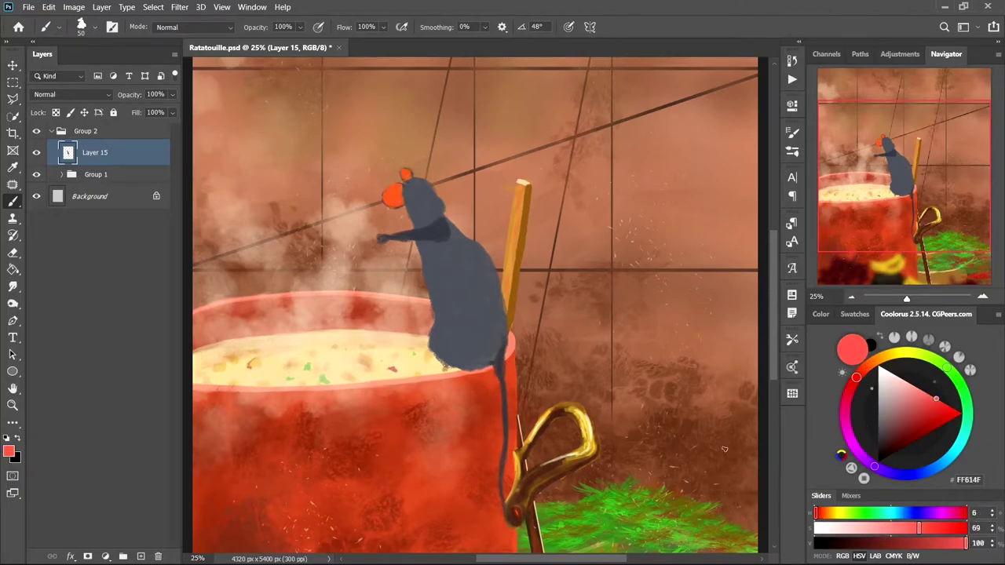
click(381, 237)
alt+click(500, 373)
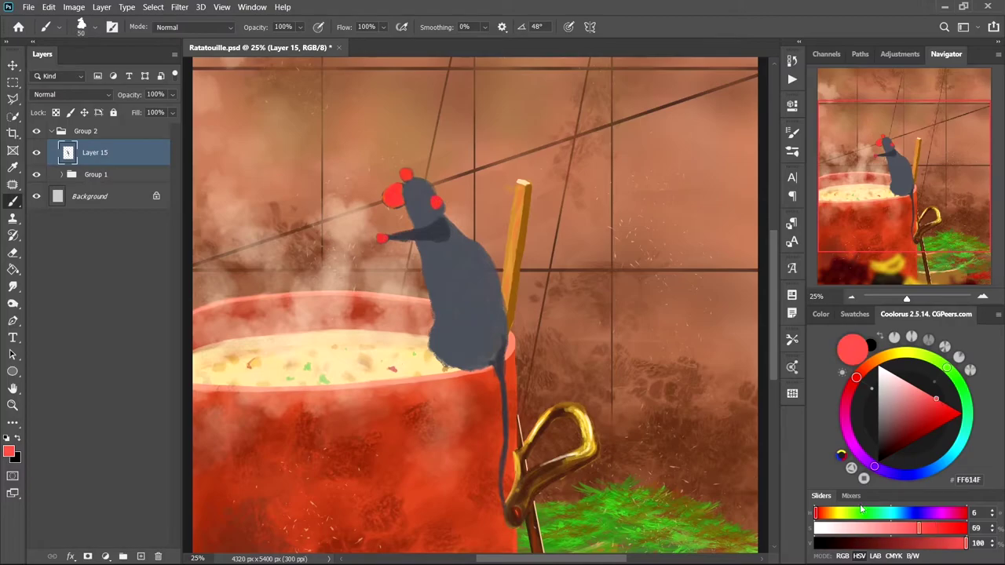
drag(499, 372, 502, 480)
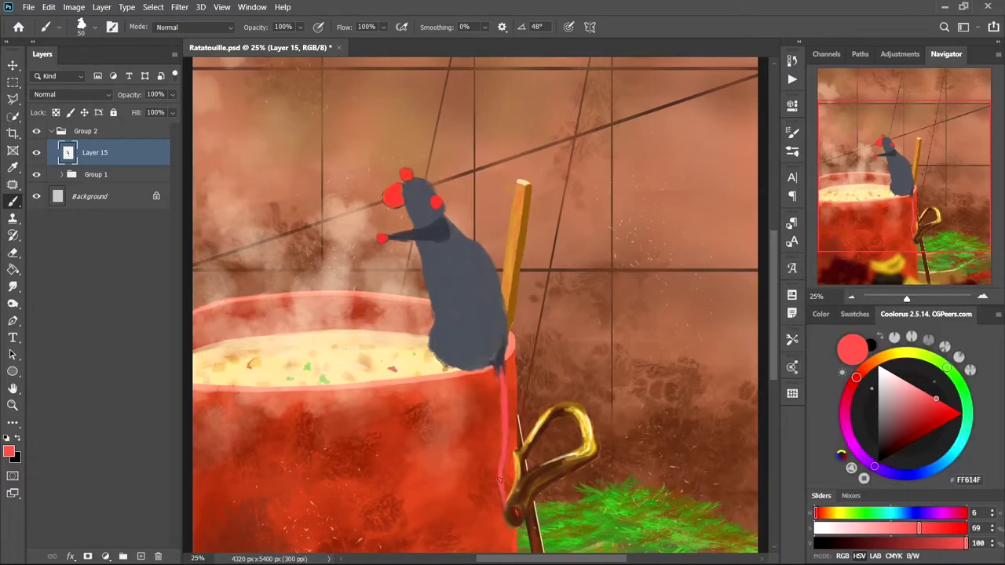
Step: Sample the body grey and pick light and near-black colours for the eyes and pupils
alt+click(475, 320)
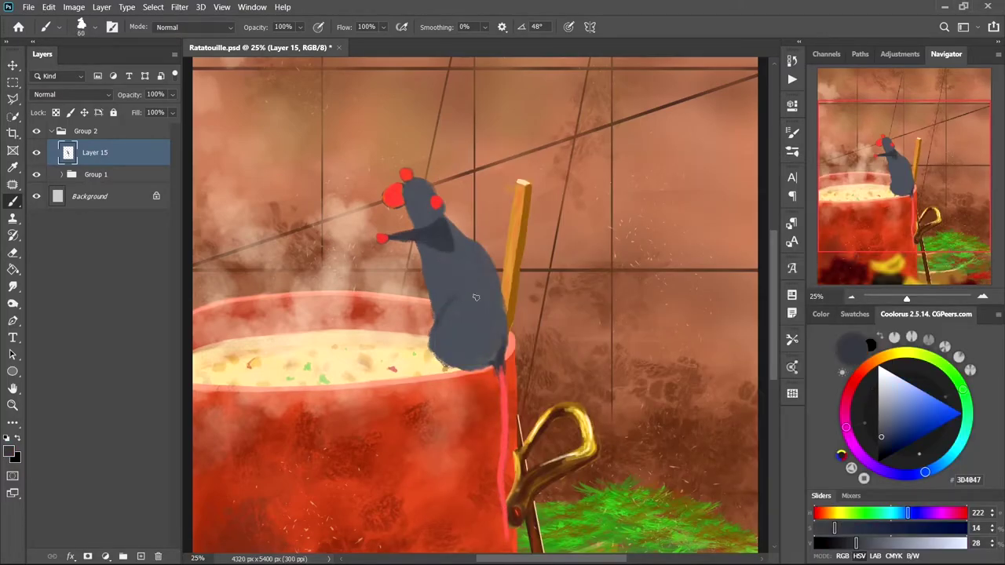
click(959, 543)
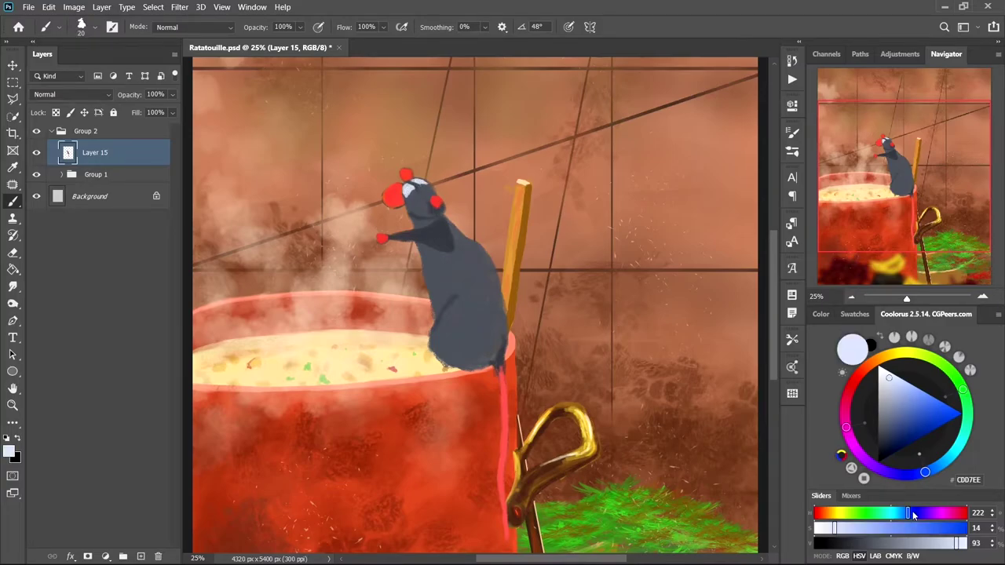
click(827, 543)
Step: Zoom in and touch up the rat's cheek with sampled red and greys
scroll(459, 230, up, 2)
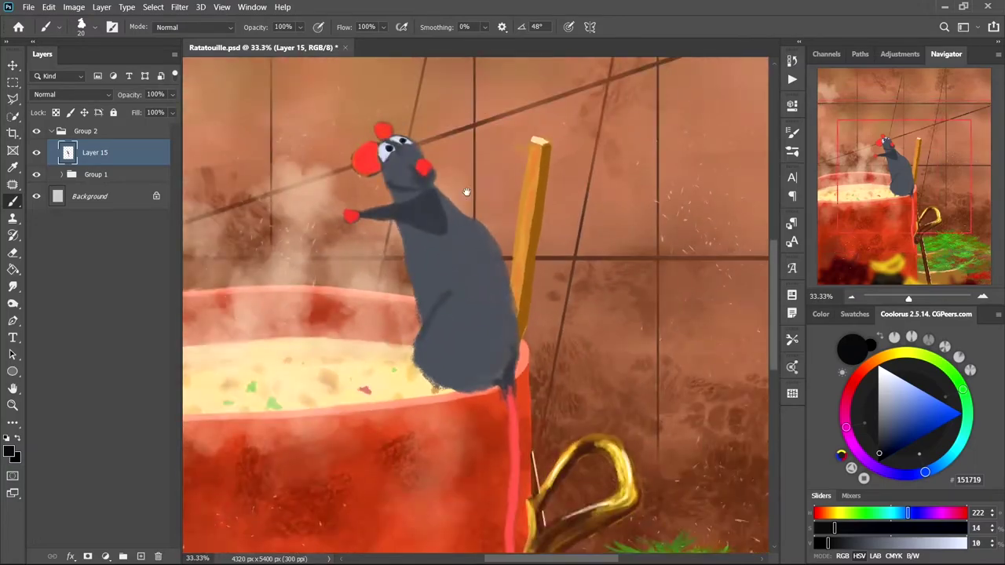
alt+click(346, 138)
alt+click(425, 177)
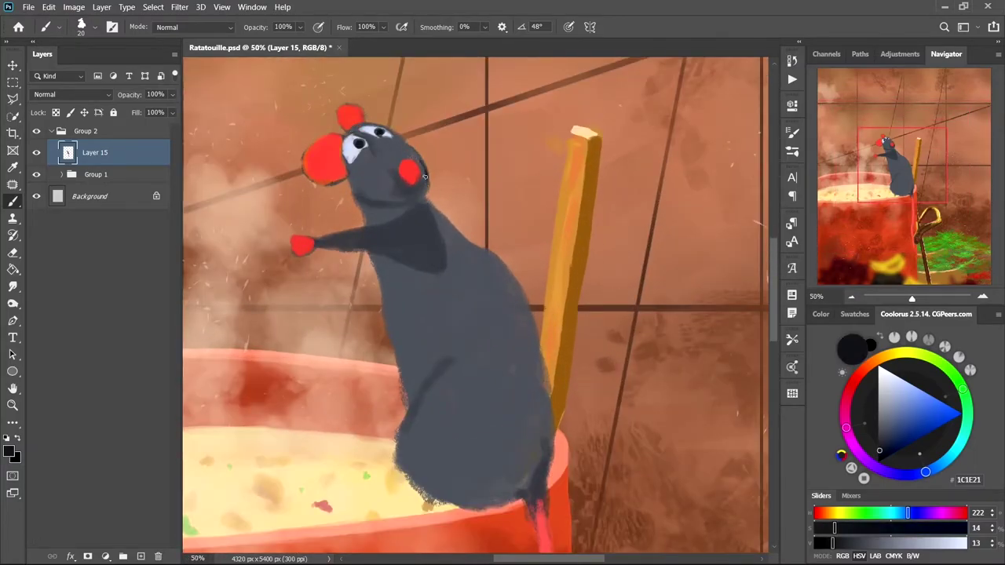
alt+click(410, 168)
mouse_move(404, 161)
mouse_down()
mouse_move(420, 193)
mouse_move(425, 178)
mouse_move(412, 185)
mouse_move(412, 229)
mouse_up()
alt+click(401, 159)
alt+click(416, 185)
key(bracketleft)
key(bracketleft)
key(bracketleft)
alt+click(406, 161)
alt+click(348, 191)
Step: Add a small red mouth with a near-black mouth line
key(x)
alt+click(404, 186)
key(bracketleft)
key(bracketleft)
key(bracketleft)
key(x)
alt+click(435, 252)
key(bracketright)
key(bracketright)
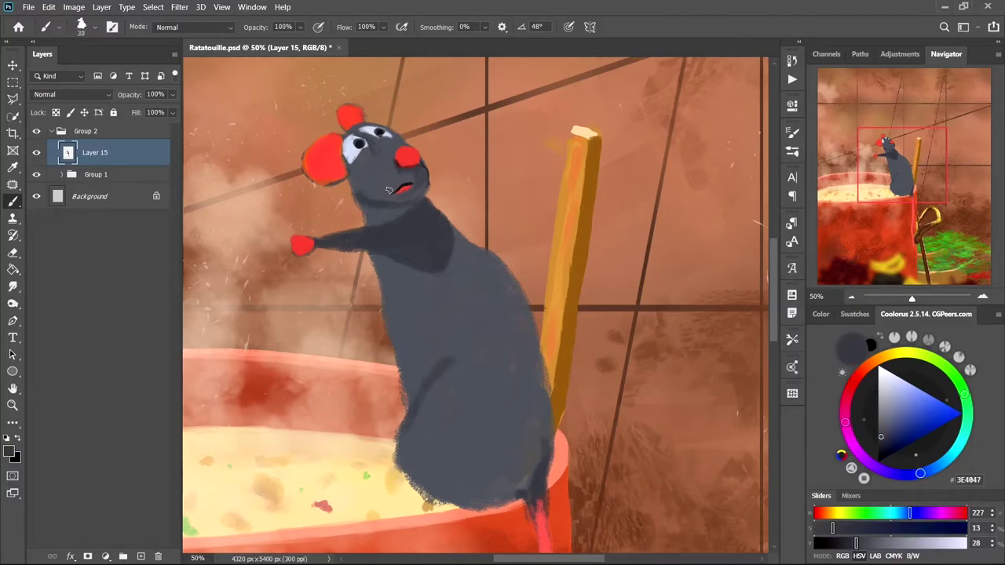
Step: Shade the rat's neck, chin and body with darker greys
mouse_move(357, 183)
mouse_down()
mouse_move(397, 197)
mouse_move(345, 239)
mouse_up()
alt+click(440, 278)
key(bracketright)
key(bracketright)
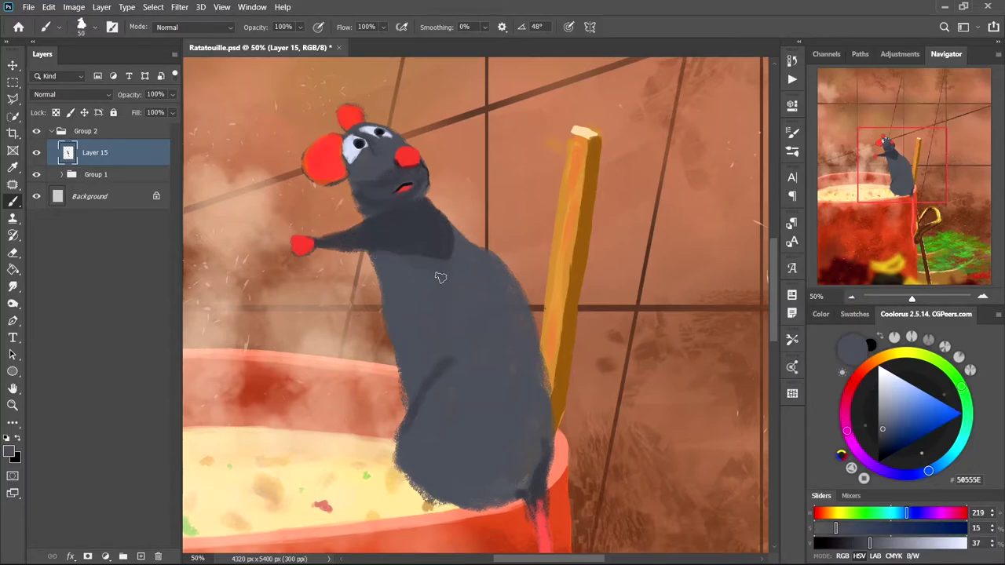
drag(388, 321, 396, 412)
drag(471, 235, 546, 408)
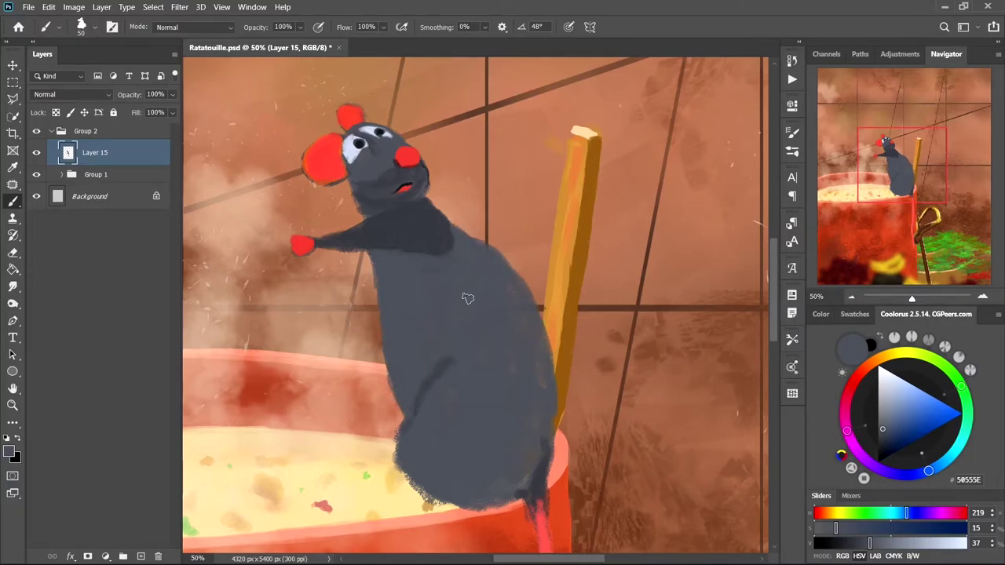
Step: Lasso the rat's head and scale it up to about 116%
key(l)
drag(345, 216, 349, 213)
key(ctrl+t)
drag(285, 87, 262, 66)
drag(314, 118, 322, 126)
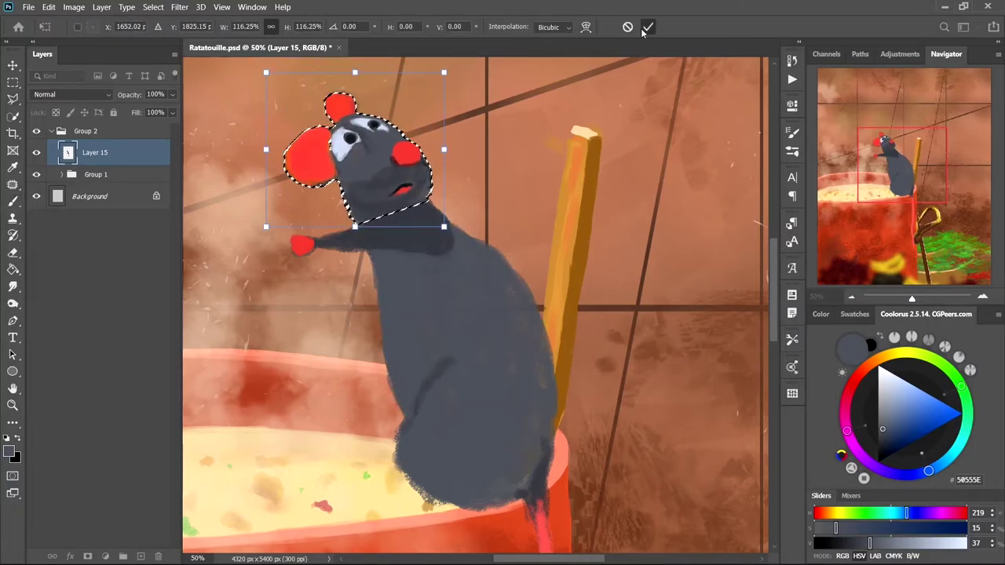
Step: Commit the head enlargement and undo a stray grey stroke over the paw
key(Return)
key(b)
alt+click(345, 244)
drag(357, 235, 269, 244)
key(ctrl+z)
Step: Repaint the left and top ears in a lighter pink
alt+click(282, 249)
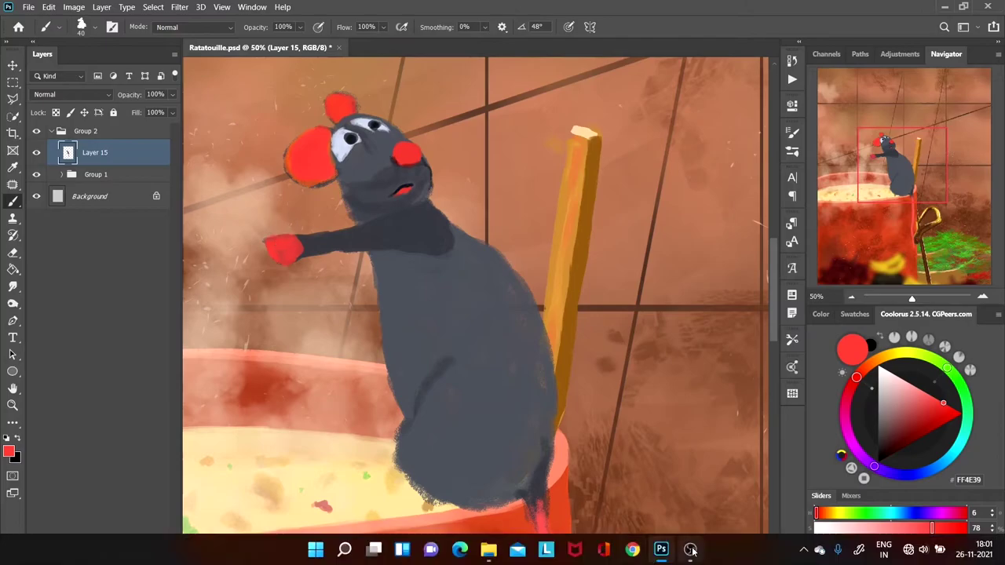
key(bracketleft)
drag(302, 161, 310, 154)
drag(340, 96, 337, 106)
alt+click(337, 106)
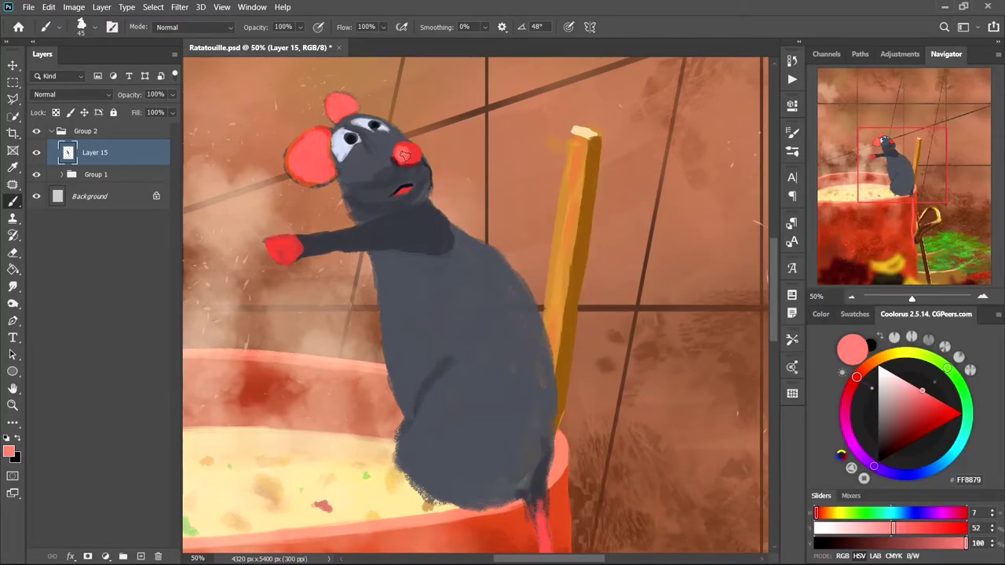
Step: Brush a dark red shadow beneath the rat
alt+click(295, 248)
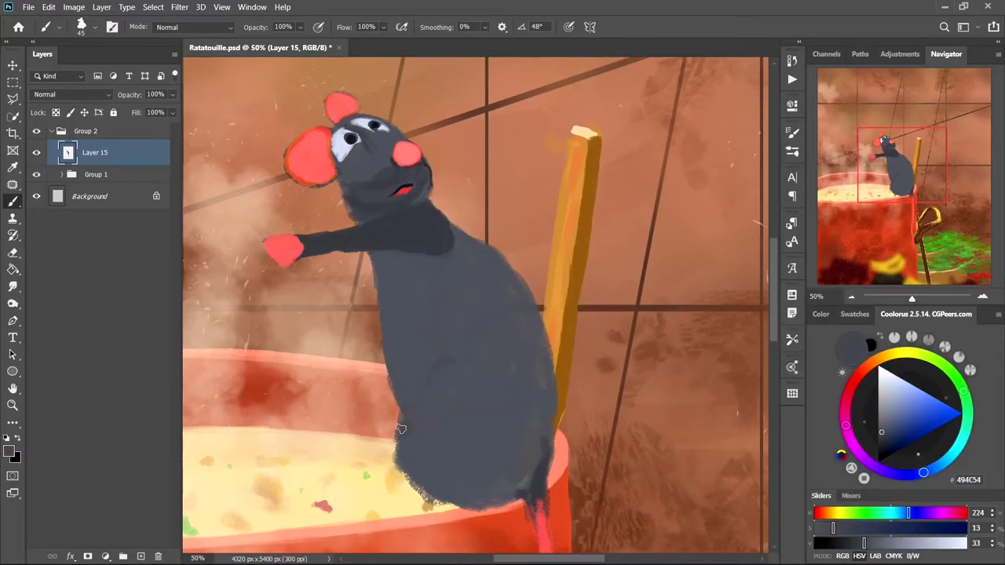
key(bracketleft)
key(bracketleft)
key(bracketleft)
alt+click(448, 509)
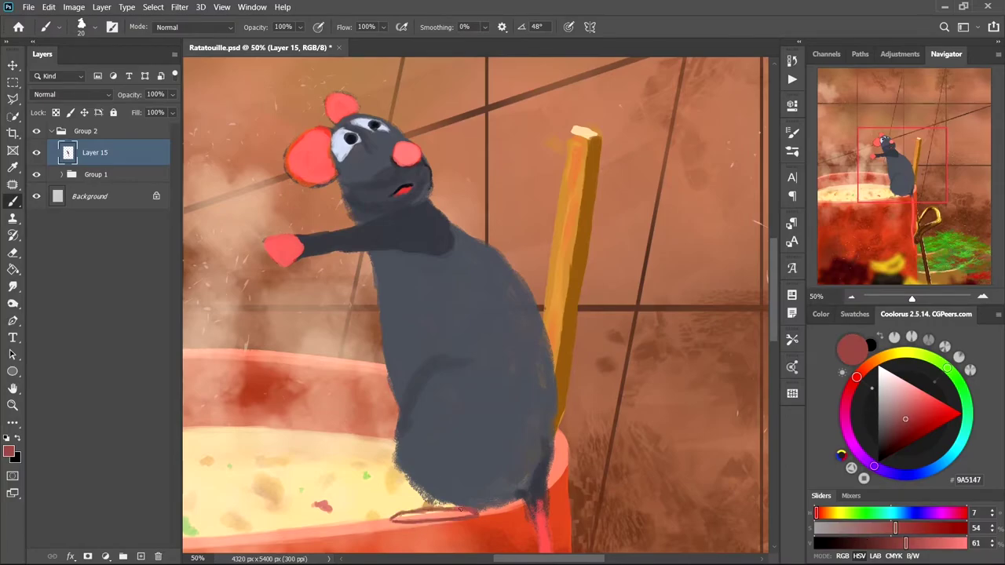
alt+click(431, 462)
key(bracketright)
key(bracketright)
key(bracketright)
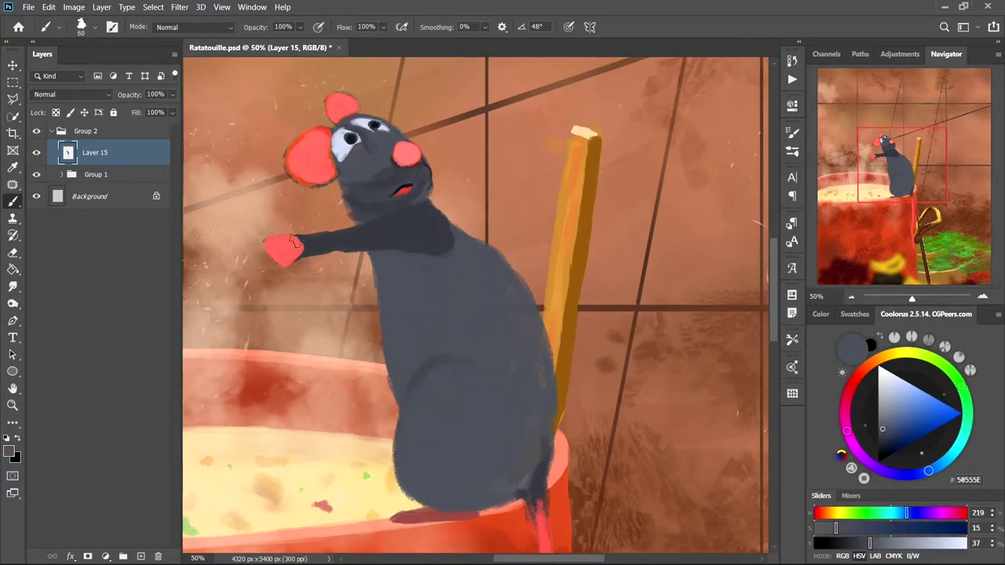
Step: Add a new detail layer and pick reds and pinks for the paw with a smaller brush
key(ctrl+shift+alt+n)
alt+click(300, 139)
key(bracketleft)
key(bracketleft)
key(bracketleft)
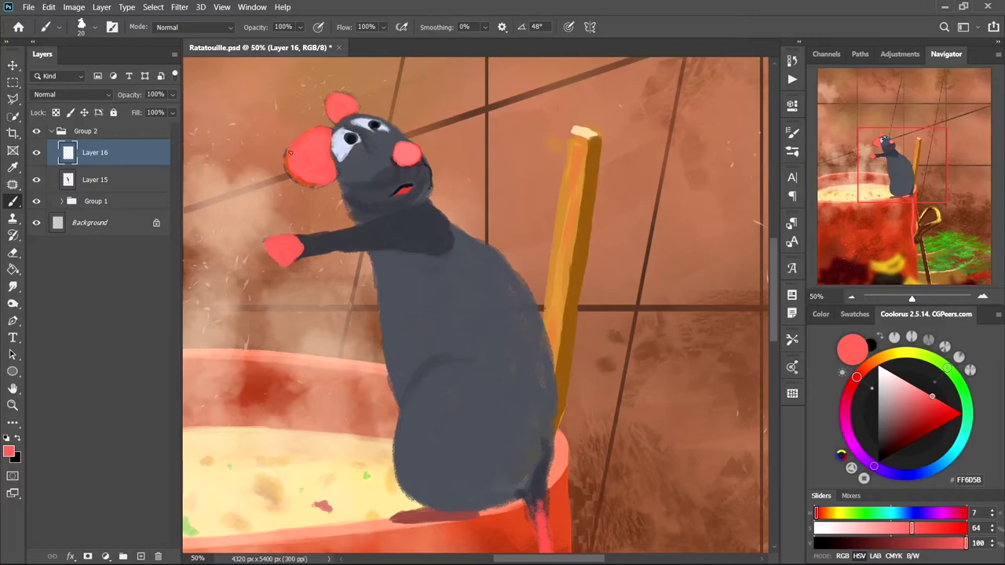
alt+click(319, 174)
key(bracketleft)
key(bracketleft)
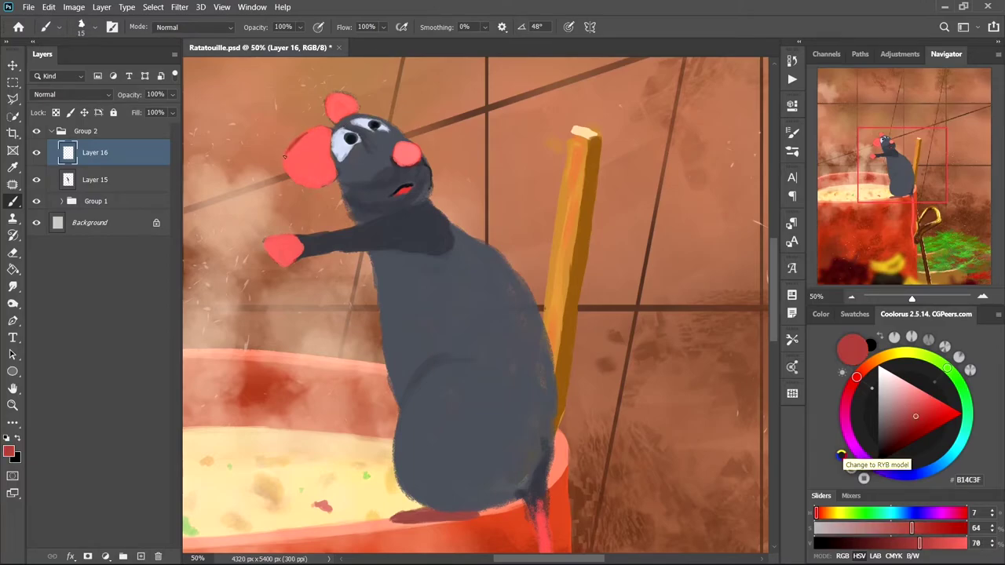
alt+click(306, 134)
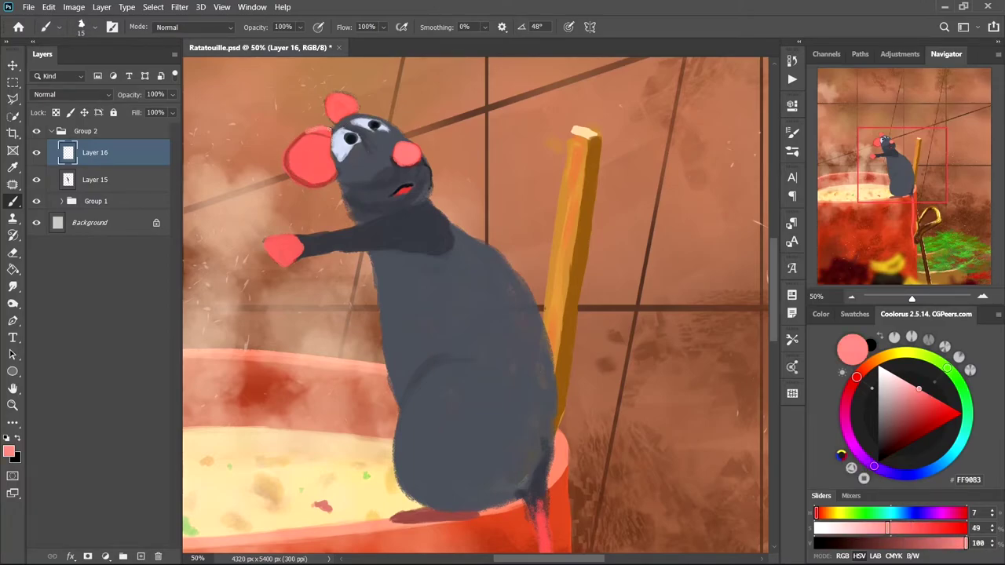
alt+click(296, 141)
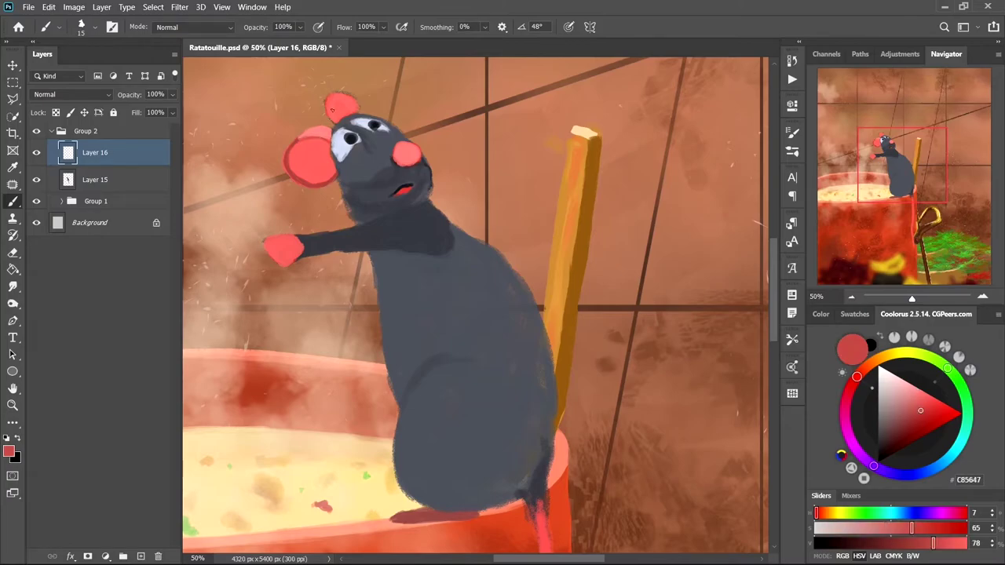
alt+click(335, 95)
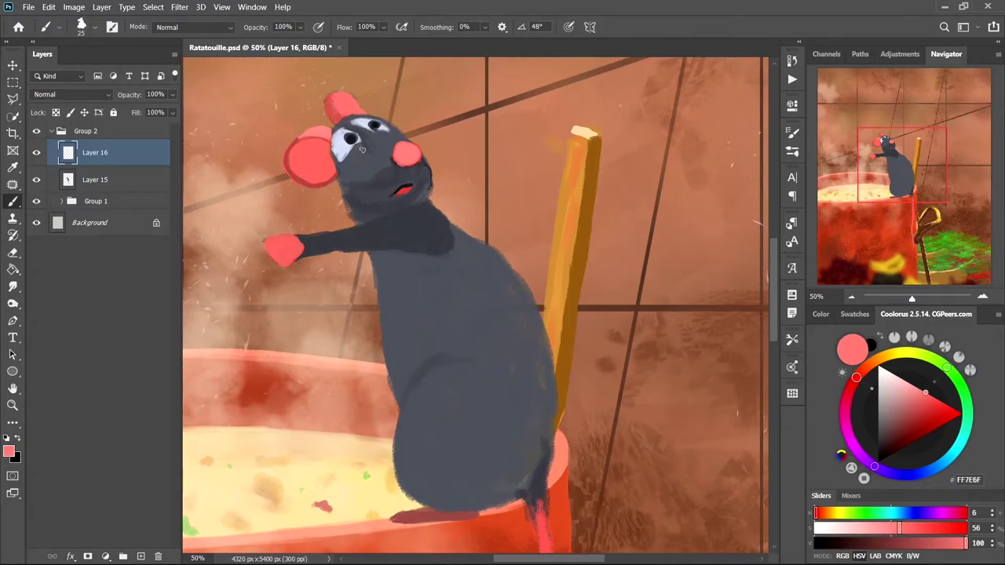
Step: Paint darker red fingers on the paw
alt+click(298, 250)
drag(269, 234, 292, 235)
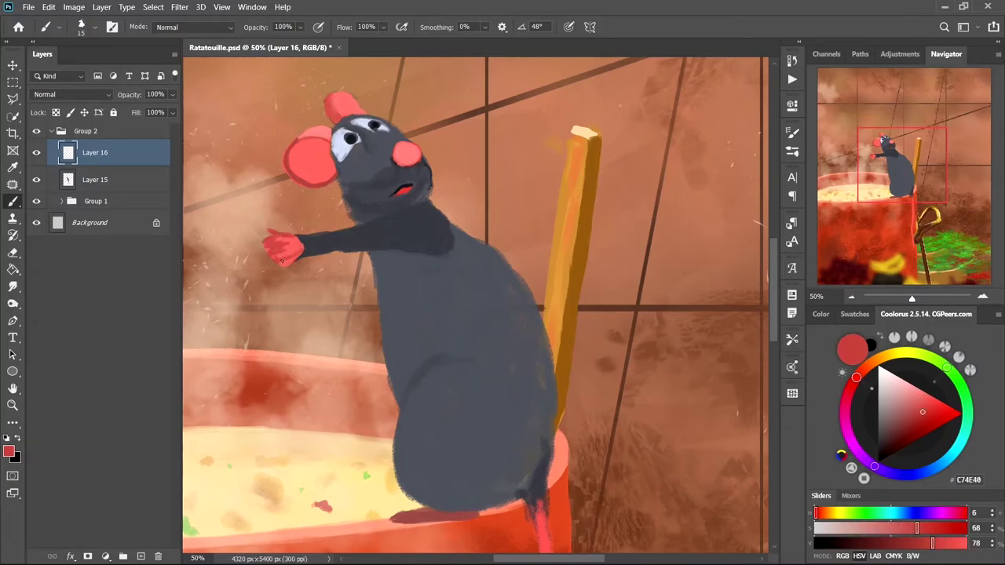
key(bracketright)
click(938, 406)
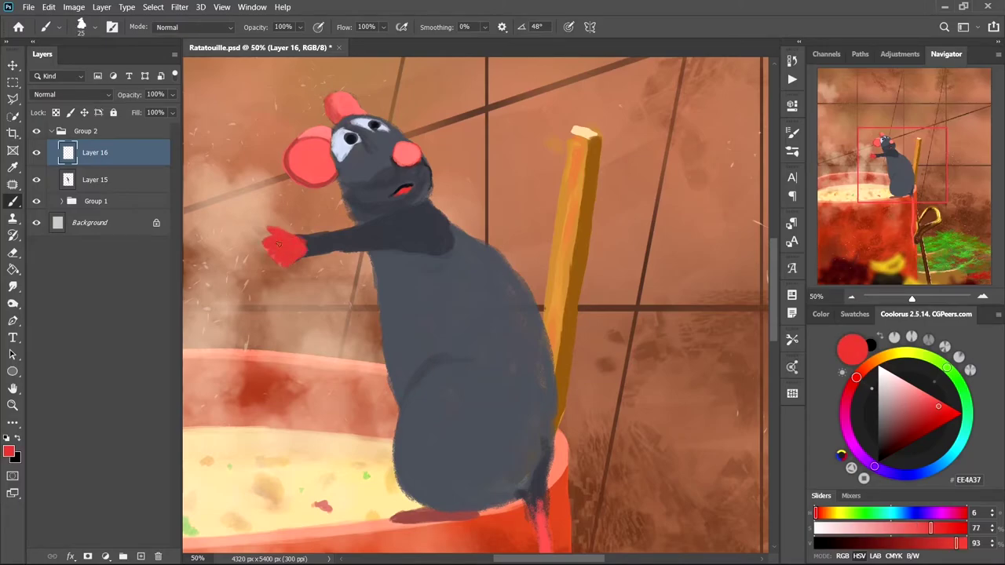
alt+click(341, 131)
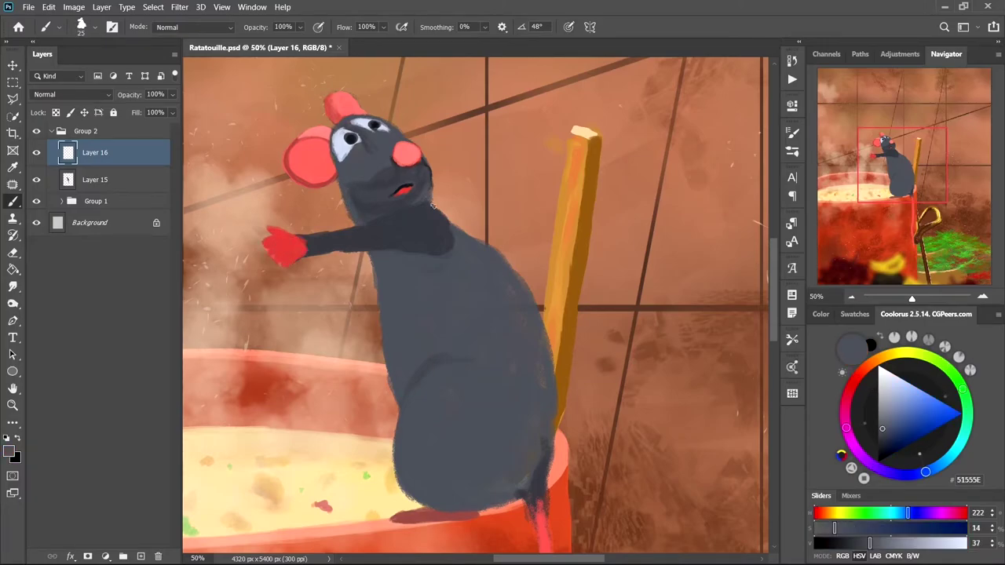
Step: On a new layer, paint light fur strokes over the rat's head, neck, shoulder, back, belly and haunch
key(ctrl+shift+alt+n)
right_click(452, 157)
scroll(627, 393, down, 5)
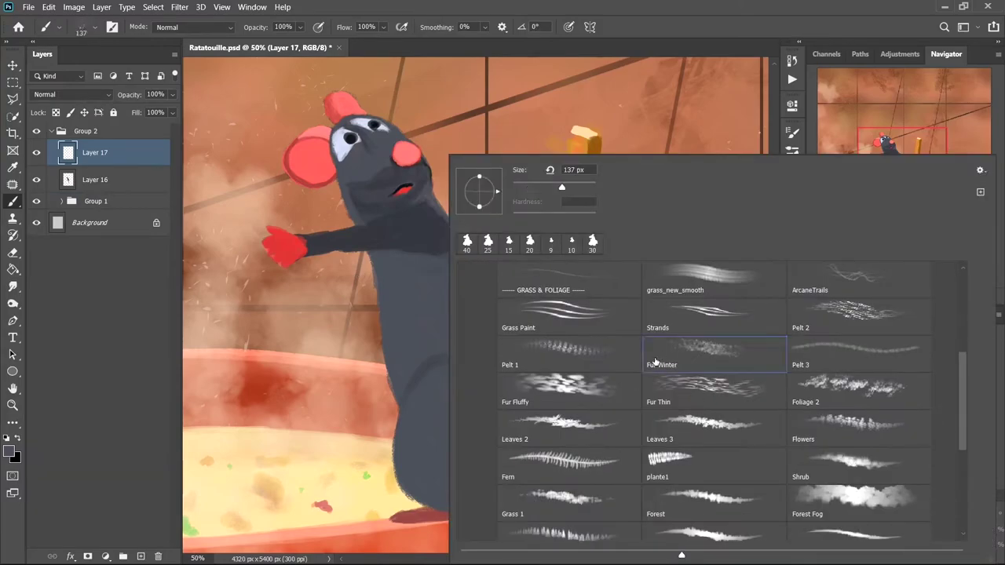
key(Return)
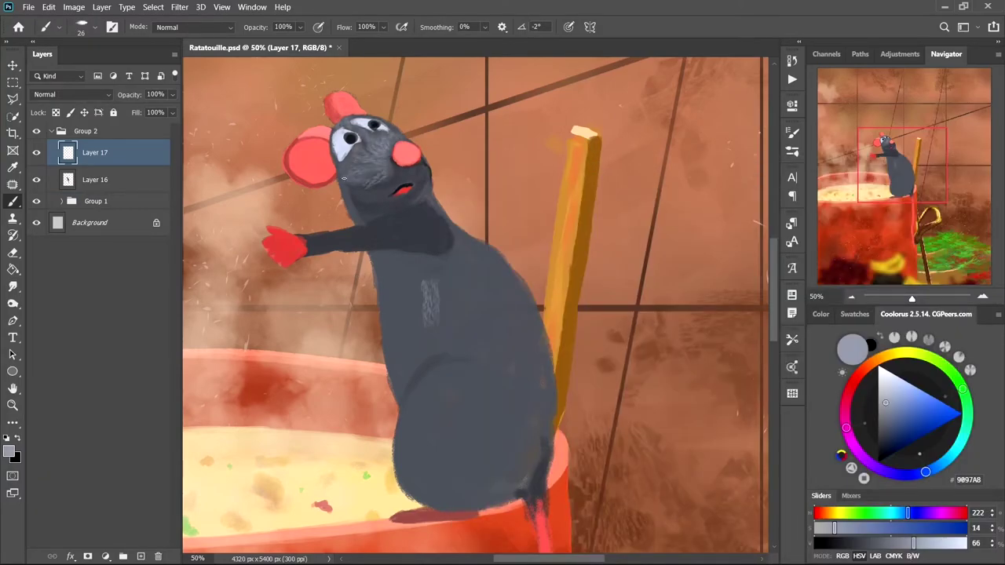
drag(344, 178, 396, 205)
mouse_move(404, 168)
mouse_down()
mouse_move(427, 220)
mouse_move(314, 245)
mouse_move(383, 265)
mouse_move(416, 375)
mouse_up()
key(bracketright)
key(bracketright)
key(bracketright)
mouse_move(475, 239)
mouse_down()
mouse_move(534, 439)
mouse_move(526, 357)
mouse_up()
mouse_move(401, 377)
mouse_down()
mouse_move(475, 383)
mouse_move(506, 487)
mouse_up()
drag(522, 369, 428, 353)
Step: Add dark grey fur shadows on the chin, throat, arm, back and belly
key(bracketleft)
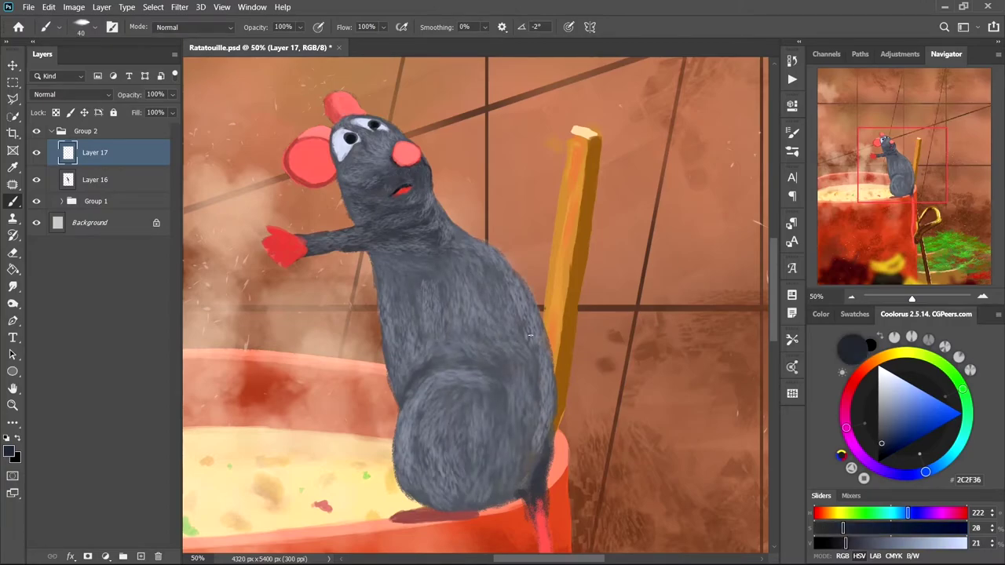
mouse_move(428, 161)
mouse_down()
mouse_move(369, 185)
mouse_move(369, 224)
mouse_up()
mouse_move(432, 180)
mouse_down()
mouse_move(357, 247)
mouse_move(404, 244)
mouse_move(298, 255)
mouse_up()
key(bracketright)
mouse_move(514, 275)
mouse_down()
mouse_move(550, 507)
mouse_move(490, 400)
mouse_up()
mouse_move(482, 345)
mouse_down()
mouse_move(400, 392)
mouse_move(503, 510)
mouse_up()
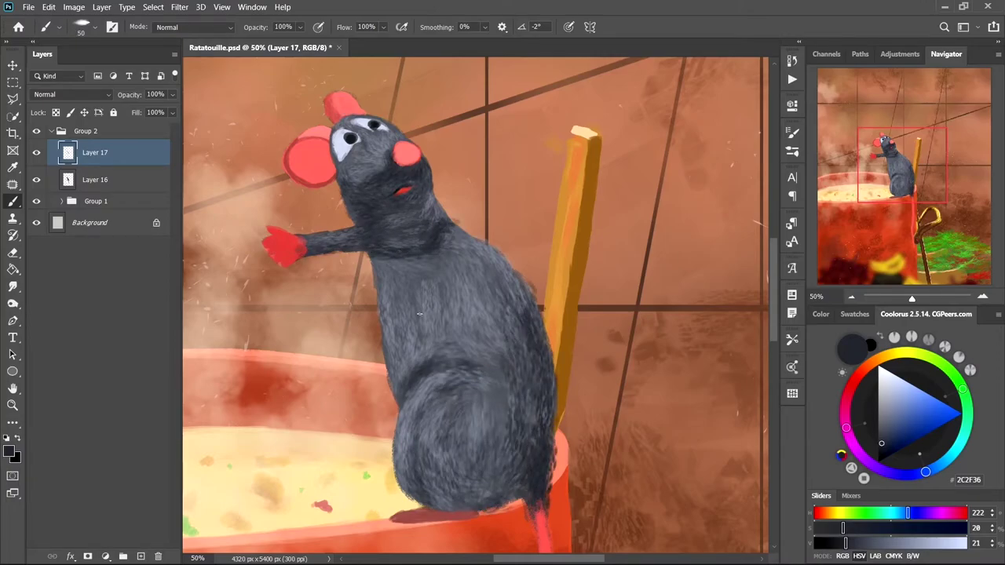
drag(419, 313, 393, 362)
key(ctrl+minus)
key(ctrl+minus)
key(ctrl+minus)
key(ctrl+plus)
key(ctrl+plus)
key(ctrl+plus)
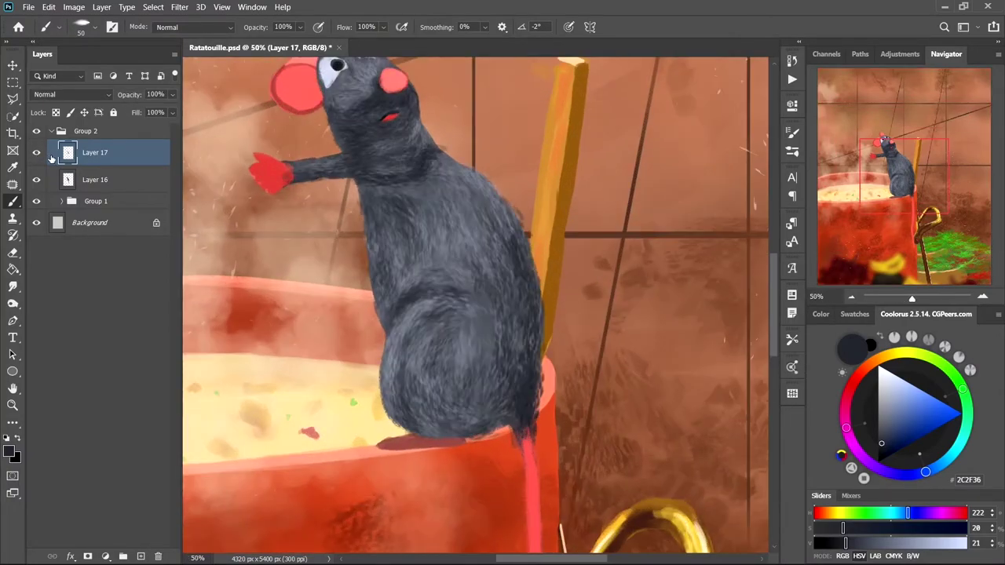
Step: Warp the rat's arm on Layer 16 into shape and commit the transform
alt+click(432, 250)
alt+click(373, 185)
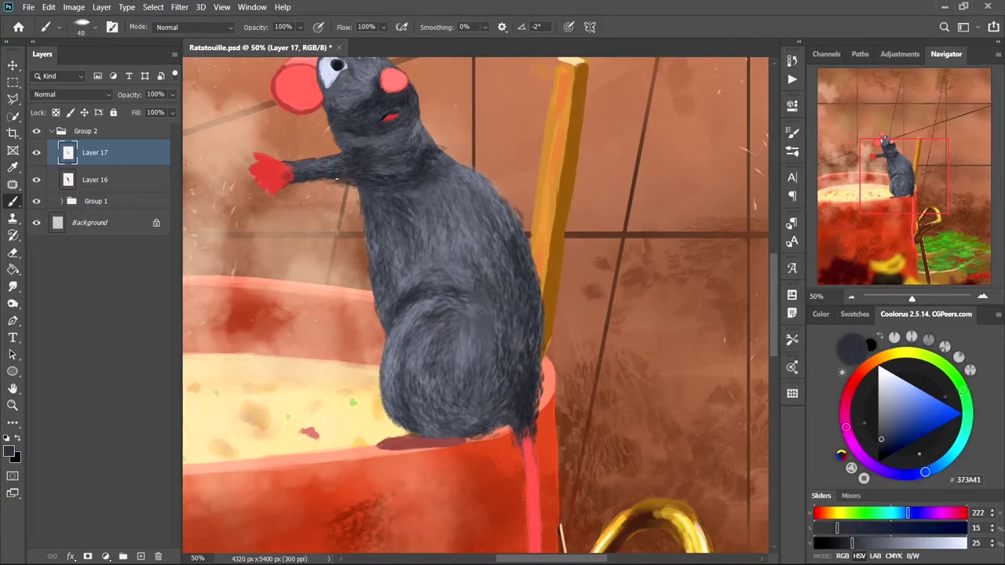
key(e)
ctrl+click(314, 174)
key(ctrl+t)
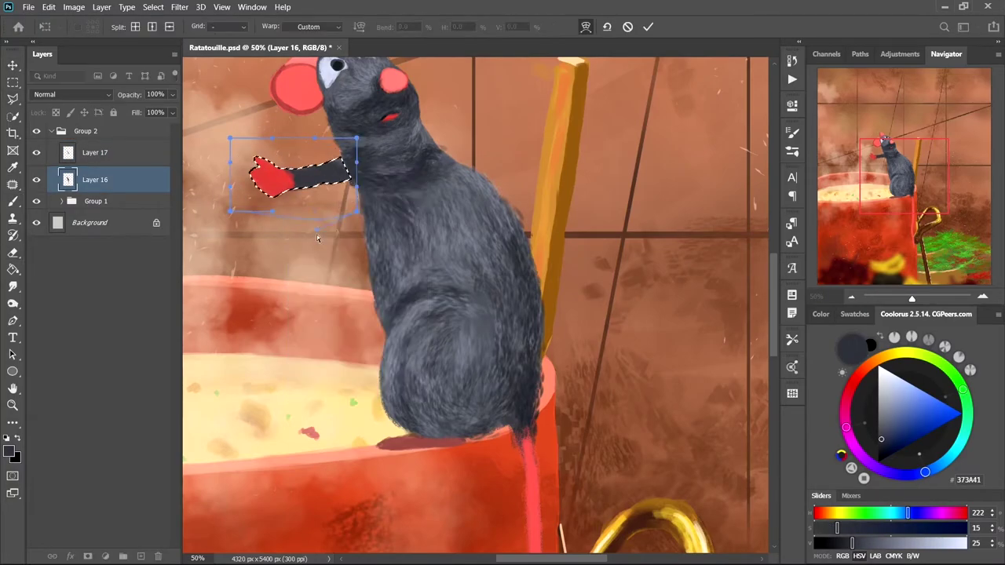
key(Return)
key(ctrl+d)
key(b)
Step: On Layer 17, use the Fur Fluffy brush to paint light blue-grey fur across the rat's back and body
click(94, 153)
right_click(424, 147)
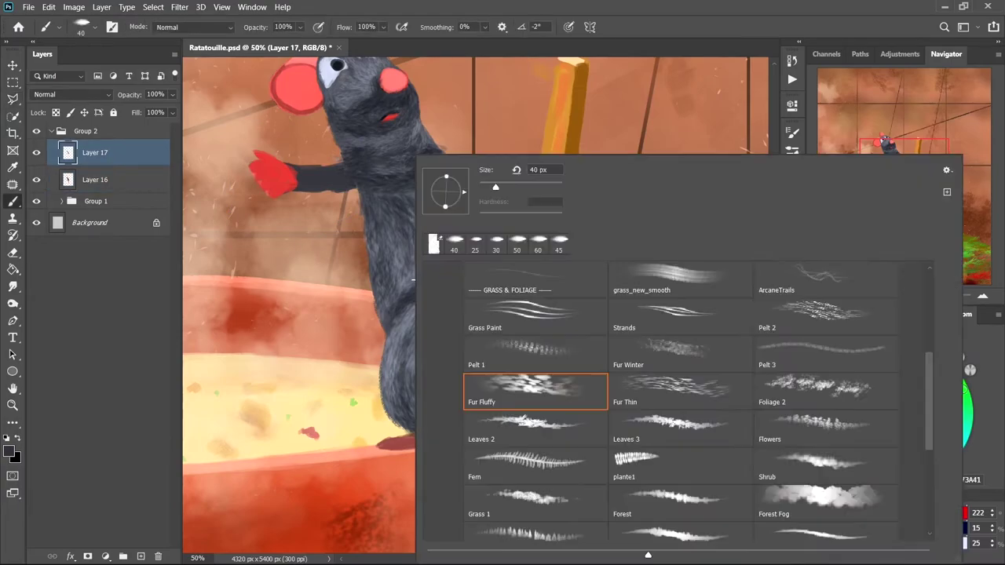
key(Escape)
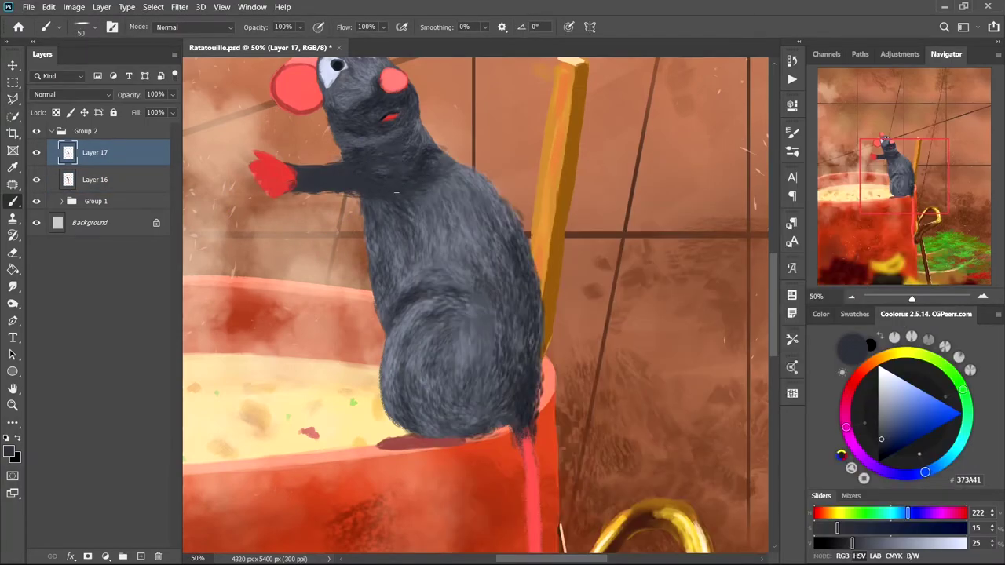
key(bracketright)
drag(471, 196, 495, 244)
drag(518, 188, 487, 345)
drag(392, 314, 416, 408)
drag(463, 330, 503, 424)
mouse_move(424, 204)
mouse_down()
mouse_move(426, 276)
mouse_move(454, 398)
mouse_up()
Step: Paint darker blue-grey fur strokes along the rat's back and body
key(bracketleft)
key(bracketleft)
key(bracketleft)
alt+click(377, 224)
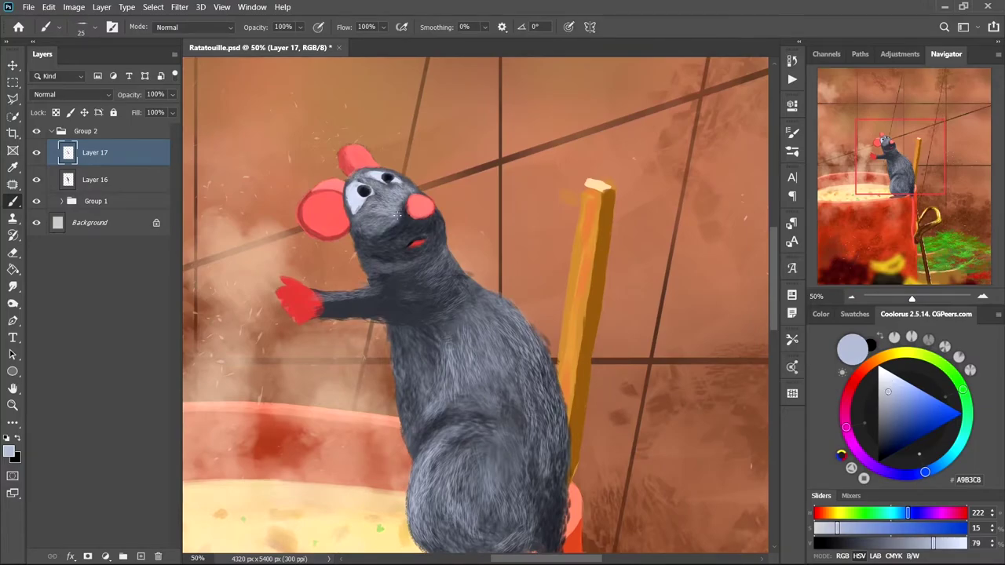
key(bracketright)
key(bracketright)
key(bracketright)
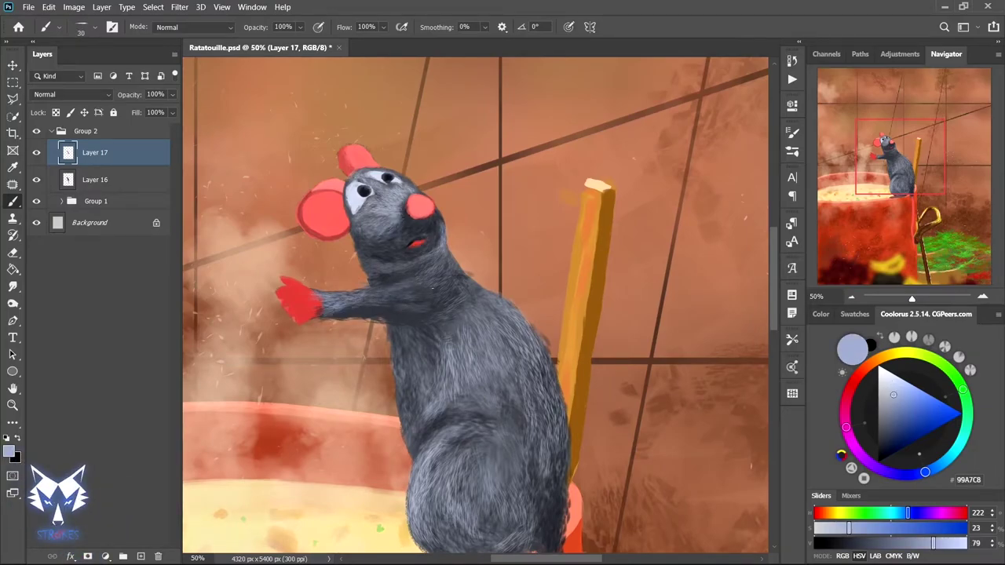
drag(650, 505, 614, 332)
key(bracketright)
key(bracketright)
mouse_move(502, 169)
mouse_down()
mouse_move(533, 314)
mouse_move(416, 389)
mouse_up()
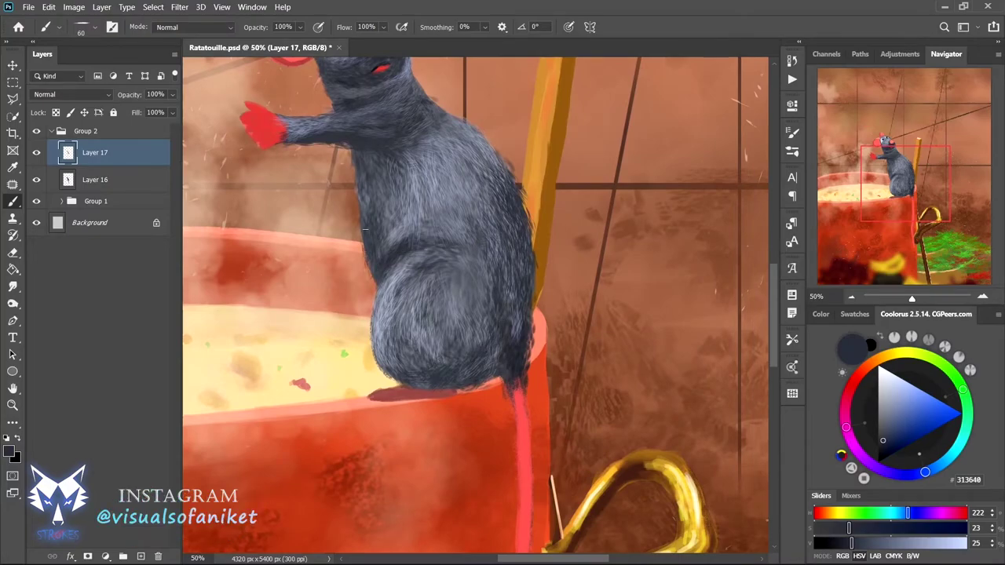
drag(471, 267, 527, 343)
drag(518, 408, 486, 141)
drag(525, 343, 589, 500)
key(bracketleft)
key(bracketleft)
key(bracketleft)
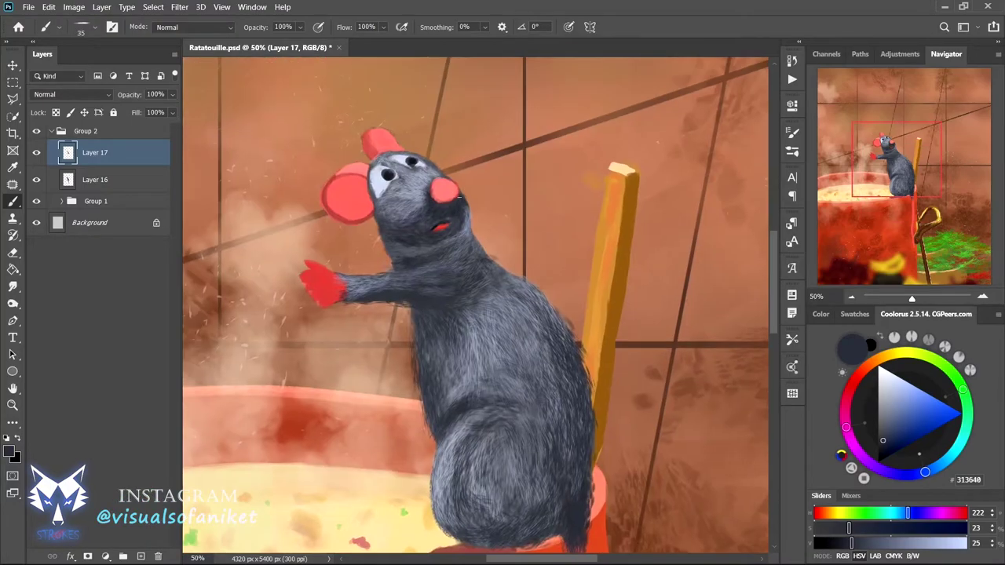
key(bracketright)
Step: Darken the fur around the rat's mouth and chest with near-black strokes
drag(400, 271, 428, 284)
click(880, 450)
drag(377, 220, 416, 240)
drag(401, 223, 448, 203)
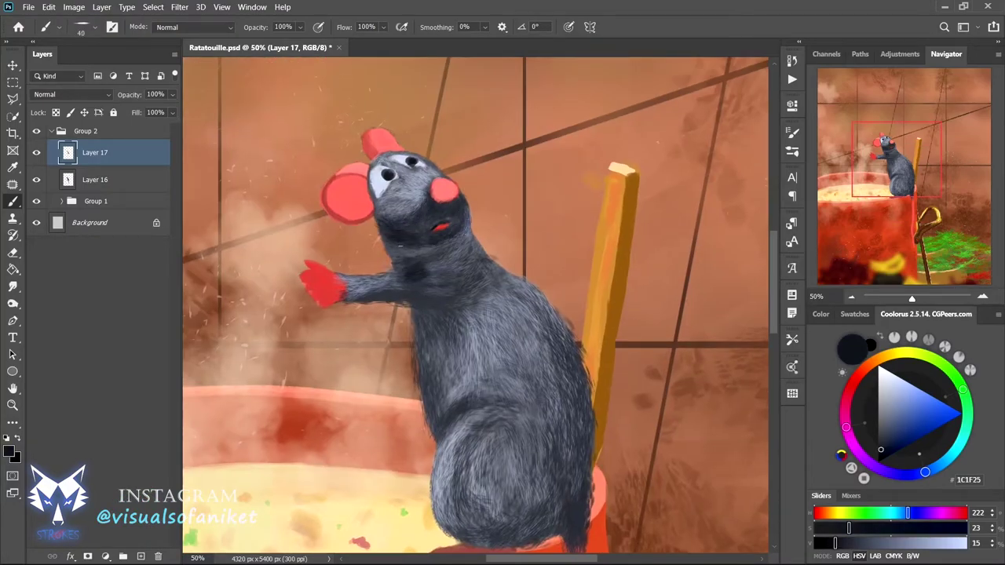
key(bracketleft)
drag(405, 294, 443, 263)
drag(459, 302, 498, 260)
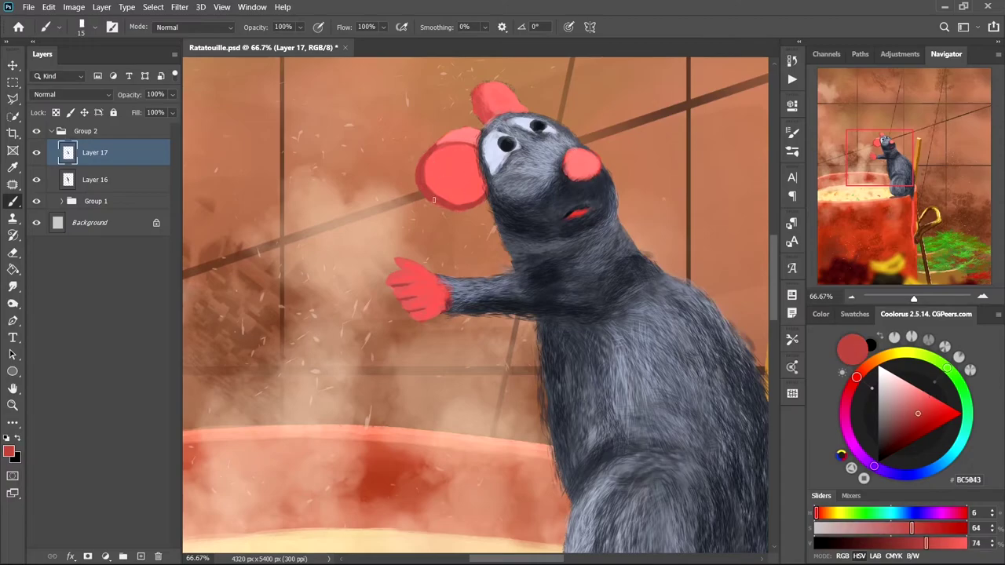
Step: Paint lighter coral highlights on the rat's ears
key(bracketright)
alt+click(427, 167)
key(bracketleft)
key(bracketleft)
key(bracketleft)
alt+click(442, 140)
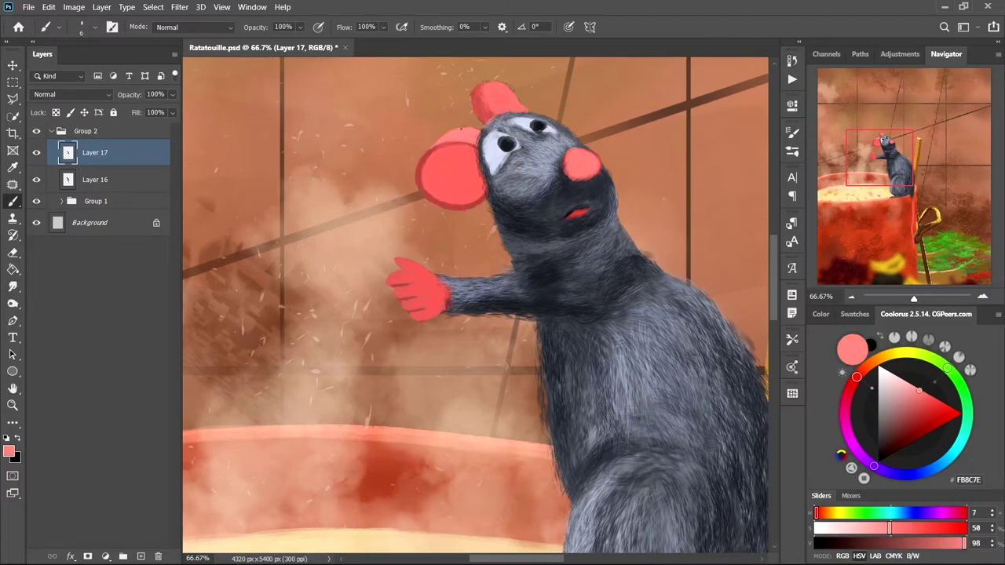
Step: Paint the rat's eyes with pale whites, dark brown lids and near-black pupils
key(bracketright)
key(bracketright)
key(bracketright)
alt+click(576, 169)
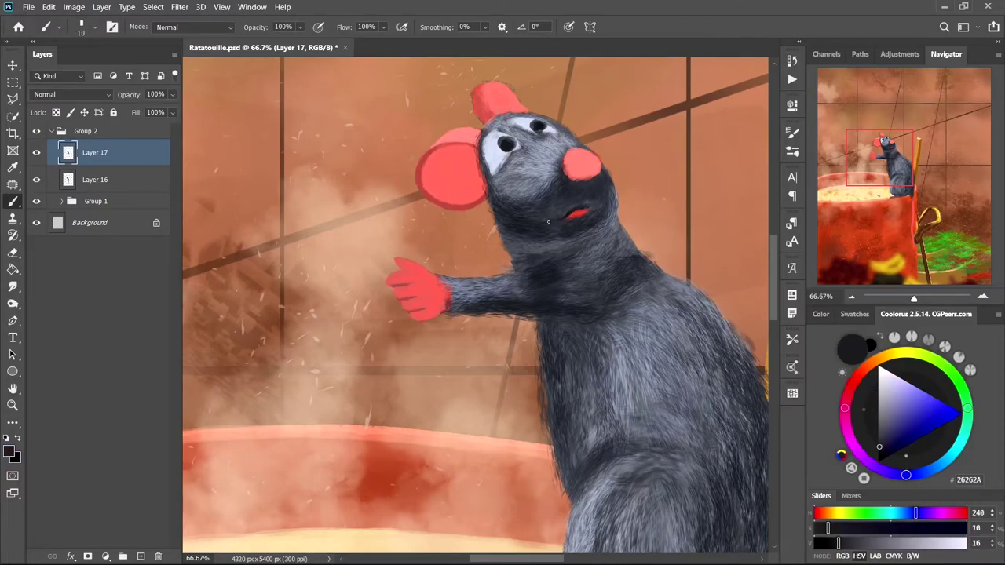
key(bracketright)
key(bracketright)
alt+click(503, 135)
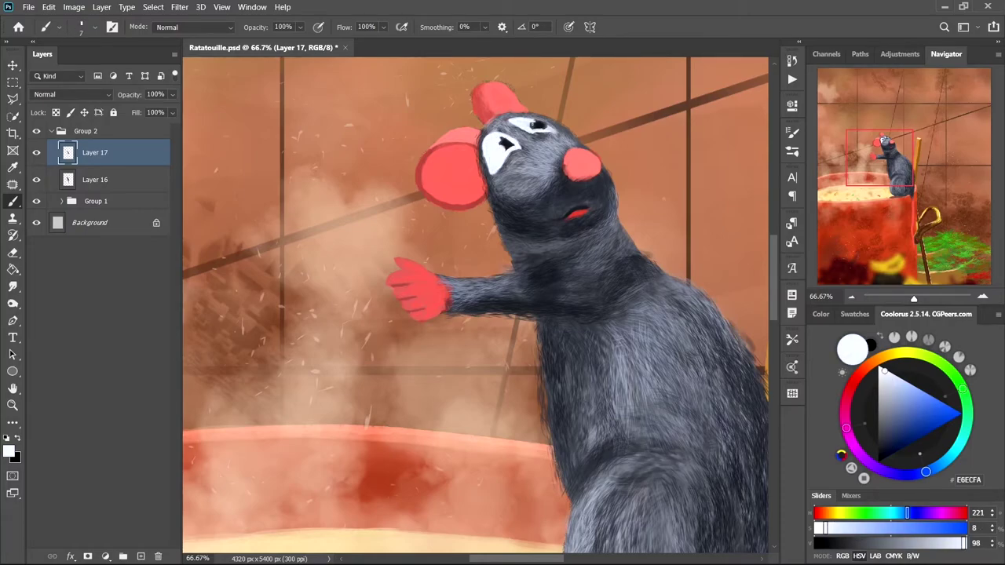
alt+click(577, 211)
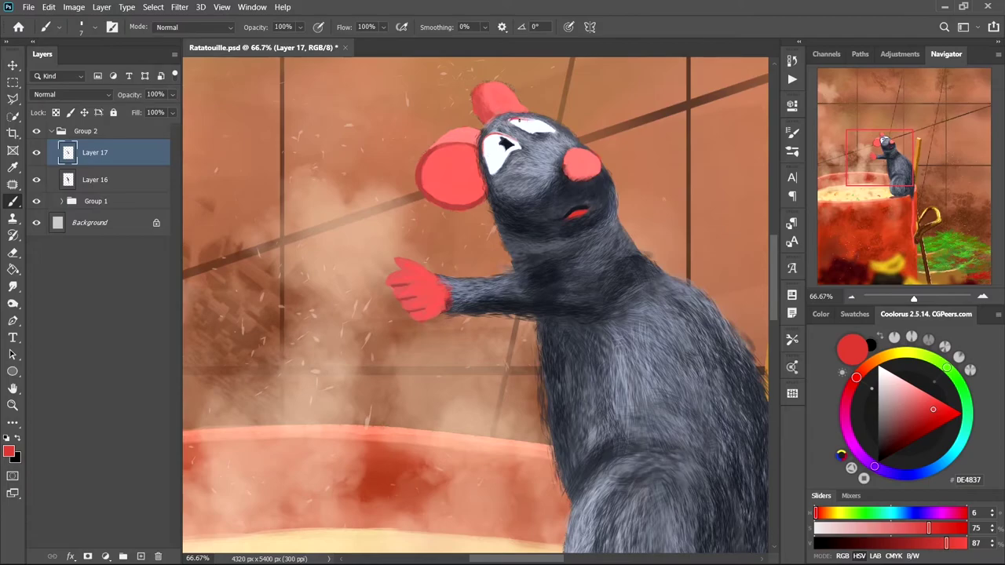
key(bracketleft)
alt+click(507, 144)
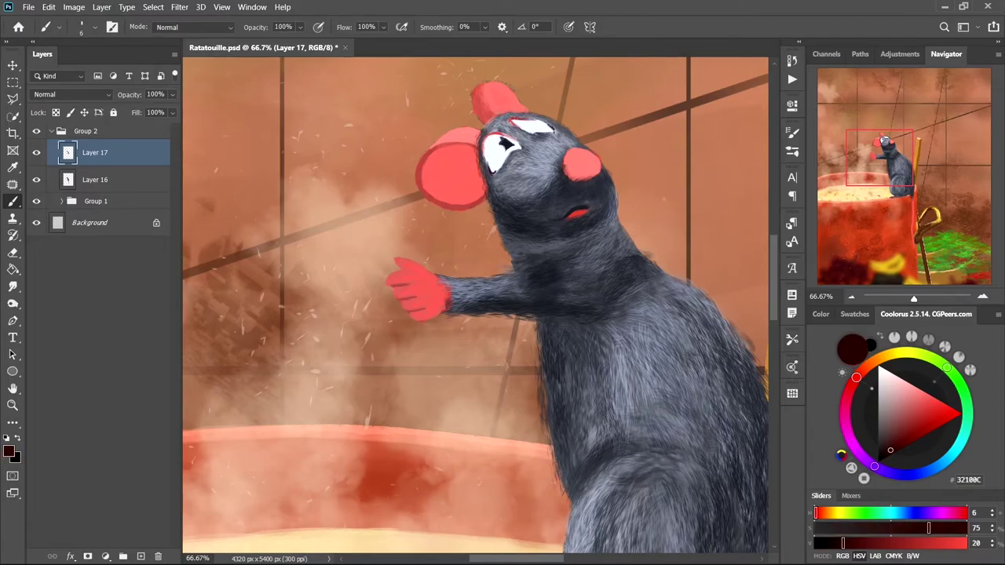
key(bracketright)
key(bracketright)
key(bracketright)
alt+click(505, 144)
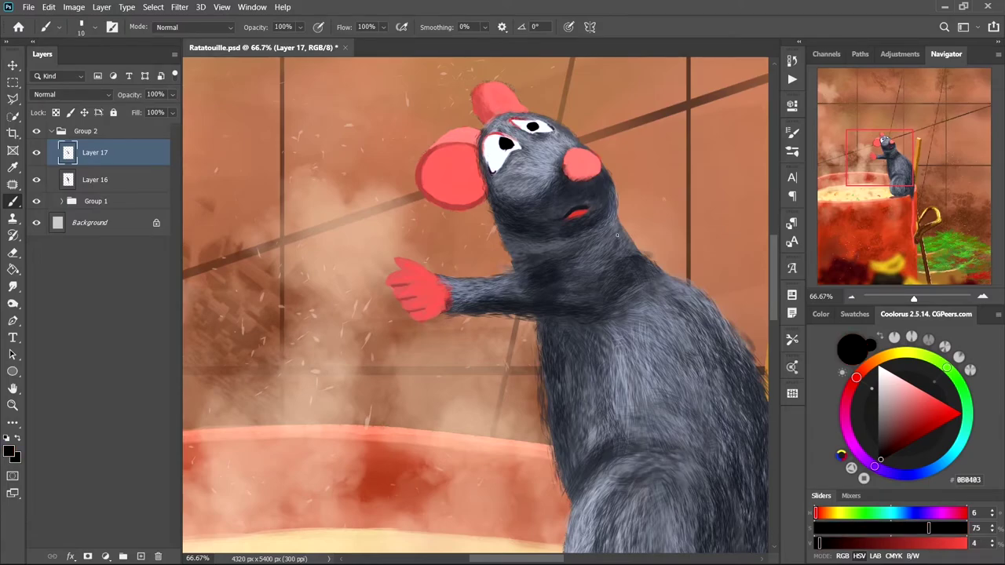
click(899, 447)
key(ctrl+minus)
key(ctrl+minus)
key(ctrl+minus)
key(ctrl+minus)
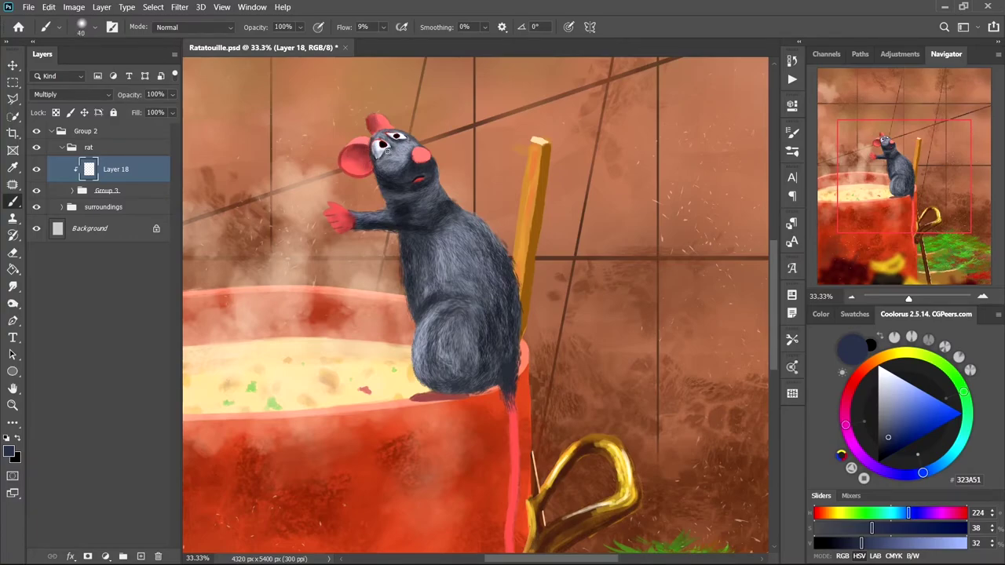
Step: Darken the rat's back and side fur with dark strokes on Multiply Layer 18
key(bracketright)
key(bracketright)
key(bracketright)
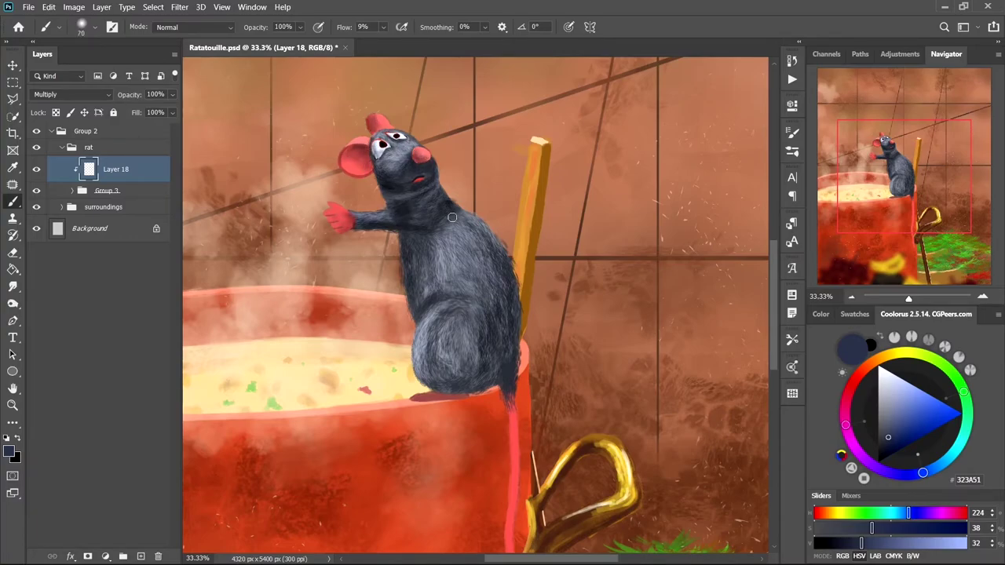
key(bracketright)
key(bracketright)
key(bracketright)
mouse_move(422, 269)
mouse_down()
mouse_move(463, 314)
mouse_move(464, 397)
mouse_up()
drag(471, 349, 510, 487)
drag(471, 220, 525, 323)
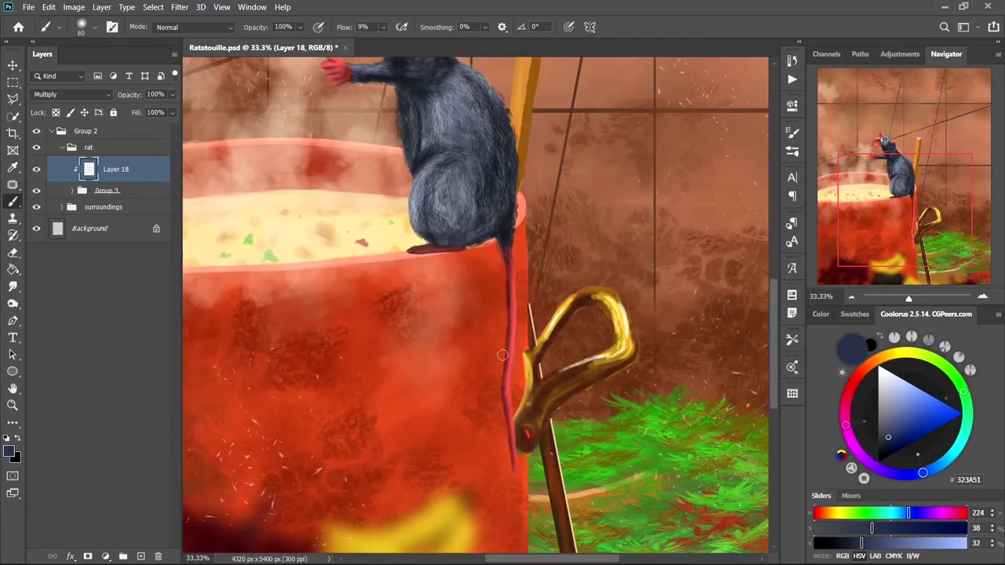
scroll(525, 324, down, 1)
key(bracketleft)
key(bracketleft)
drag(450, 274, 463, 354)
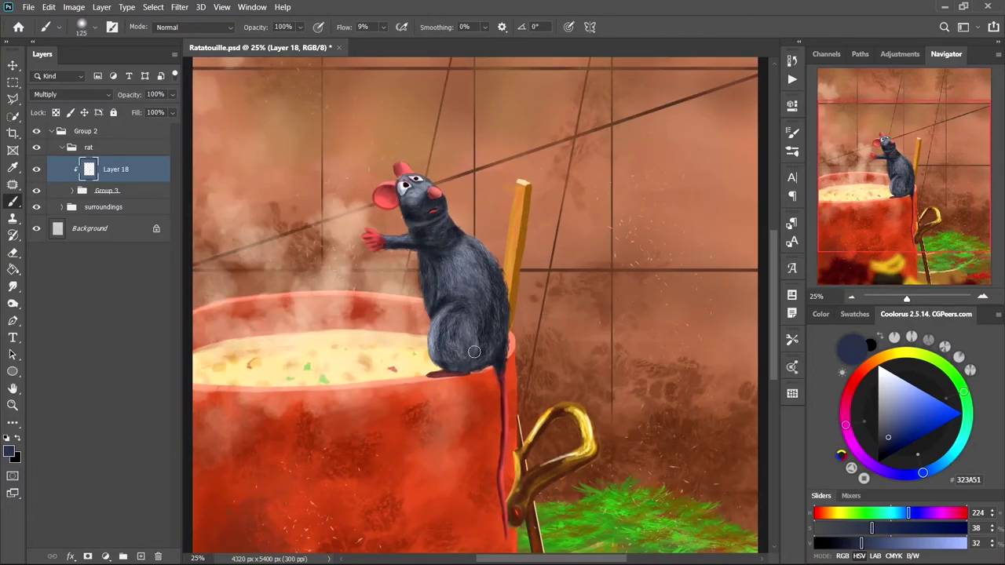
Step: Add Layer 19 in the surroundings group and shade broad areas of the scene darker
click(102, 206)
click(141, 556)
scroll(298, 354, down, 1)
key(bracketright)
key(bracketright)
key(bracketright)
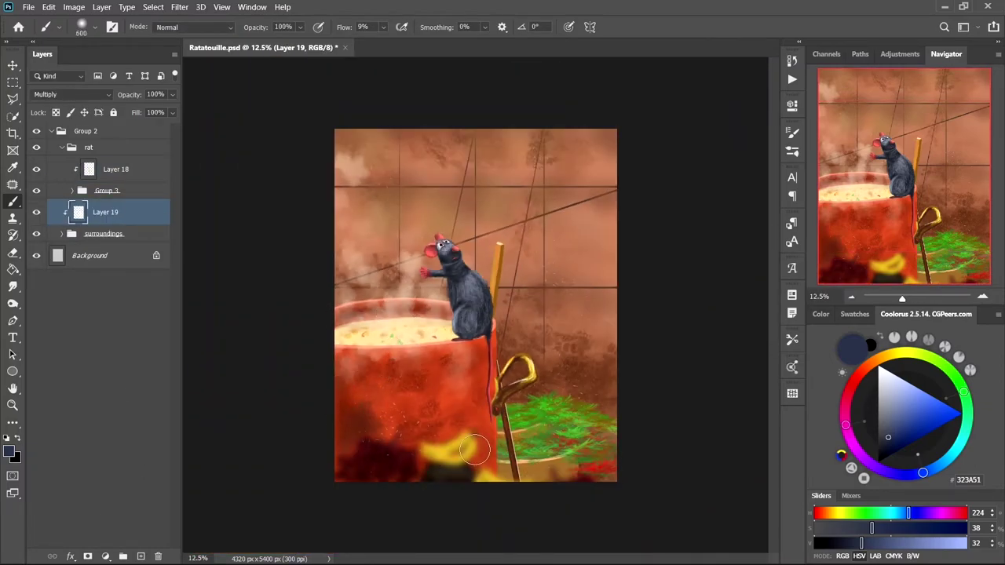
key(bracketleft)
key(bracketleft)
key(bracketleft)
key(ctrl+plus)
mouse_move(492, 424)
mouse_down()
mouse_move(495, 367)
mouse_move(498, 541)
mouse_up()
scroll(525, 353, down, 3)
scroll(525, 352, down, 2)
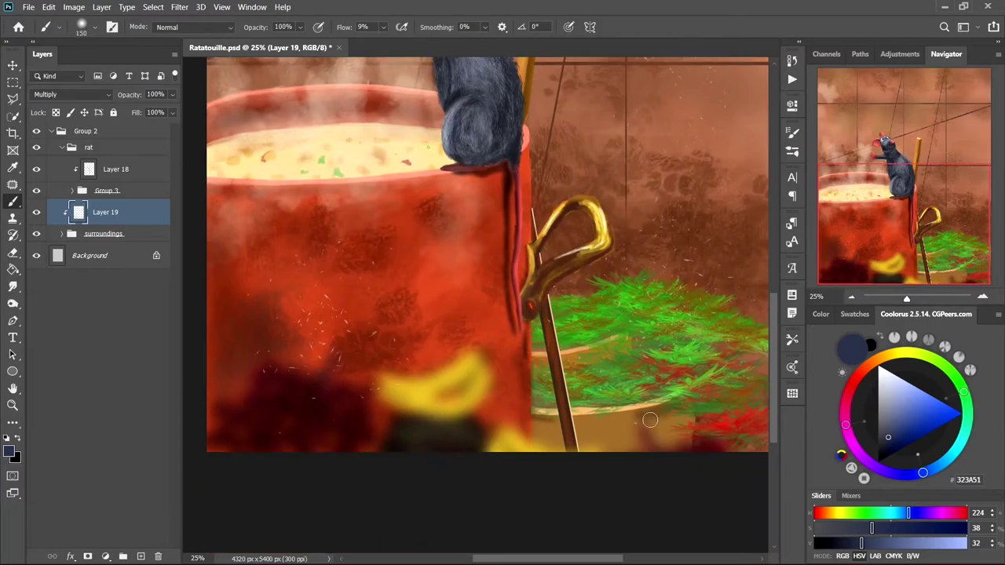
key(bracketright)
key(bracketright)
key(bracketright)
key(ctrl+minus)
mouse_move(619, 366)
mouse_down()
mouse_move(348, 186)
mouse_move(499, 270)
mouse_up()
Step: Shade the soup's top edge and the pot's upper body darker
key(bracketleft)
key(bracketleft)
key(bracketleft)
key(ctrl+plus)
key(ctrl+plus)
key(ctrl+plus)
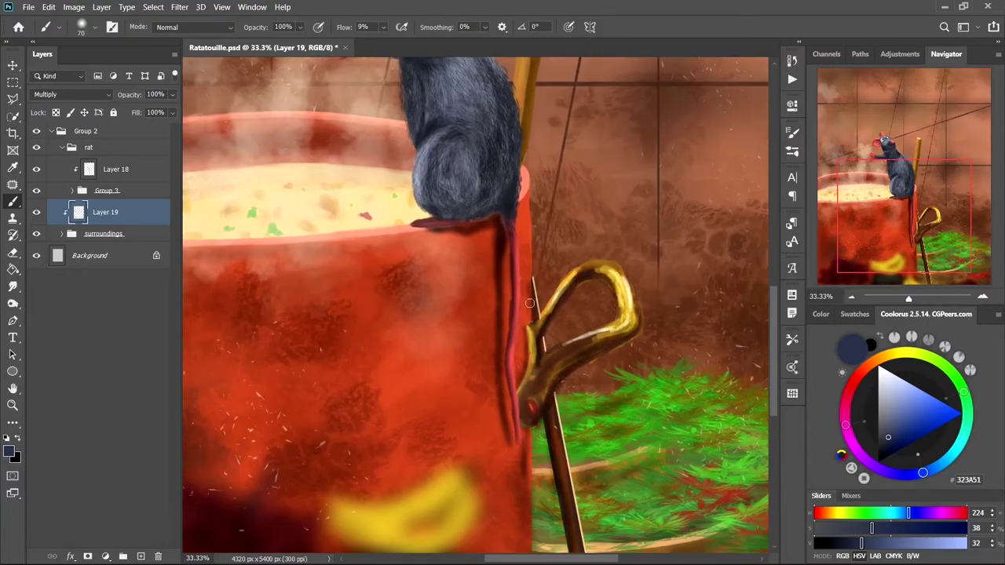
key(ctrl+minus)
key(ctrl+minus)
key(ctrl+plus)
key(ctrl+minus)
key(ctrl+minus)
key(bracketright)
key(bracketright)
key(bracketright)
key(ctrl+plus)
key(bracketright)
key(bracketright)
key(bracketright)
drag(441, 330, 311, 348)
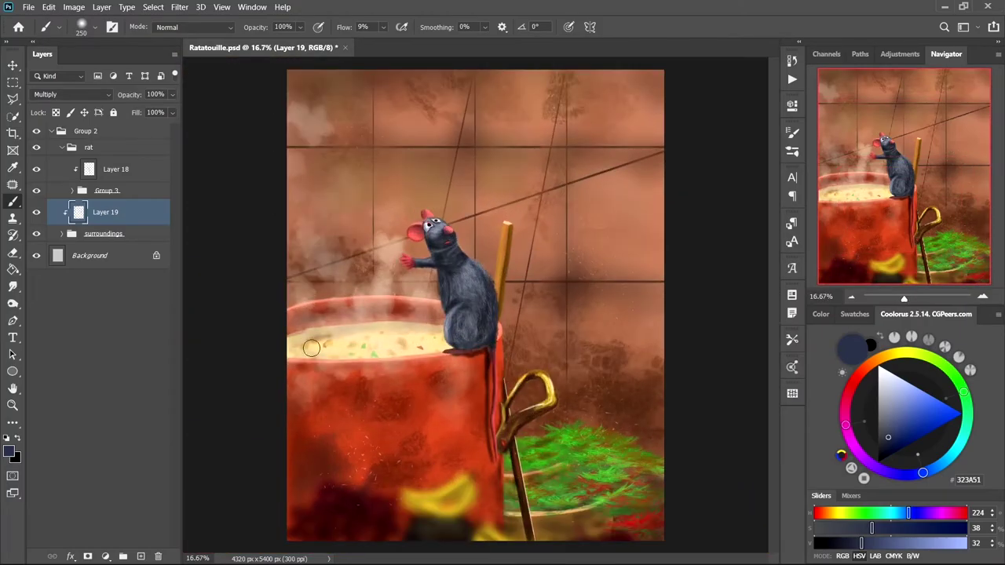
drag(474, 389, 290, 376)
key(bracketright)
key(bracketright)
Step: Add Overlay Layer 20 and brush a warm yellow glow over the soup
key(ctrl+shift+n)
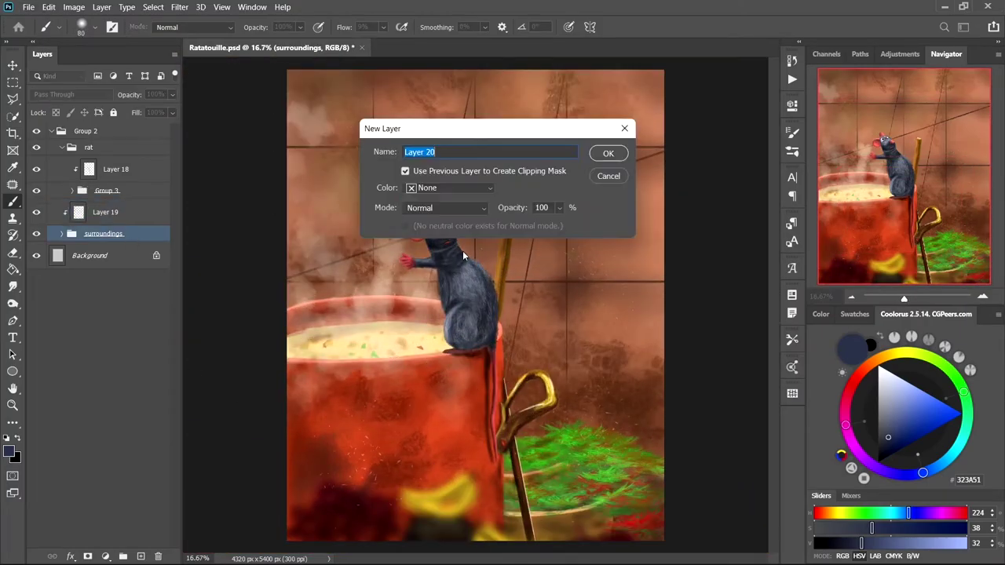
key(Return)
drag(404, 336, 368, 376)
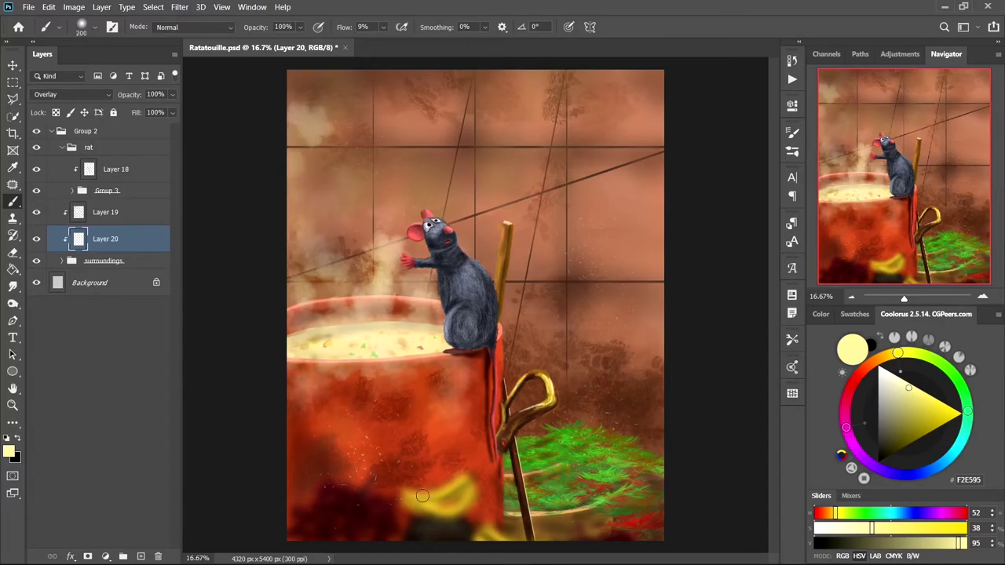
key(bracketleft)
key(bracketleft)
key(bracketleft)
key(ctrl+plus)
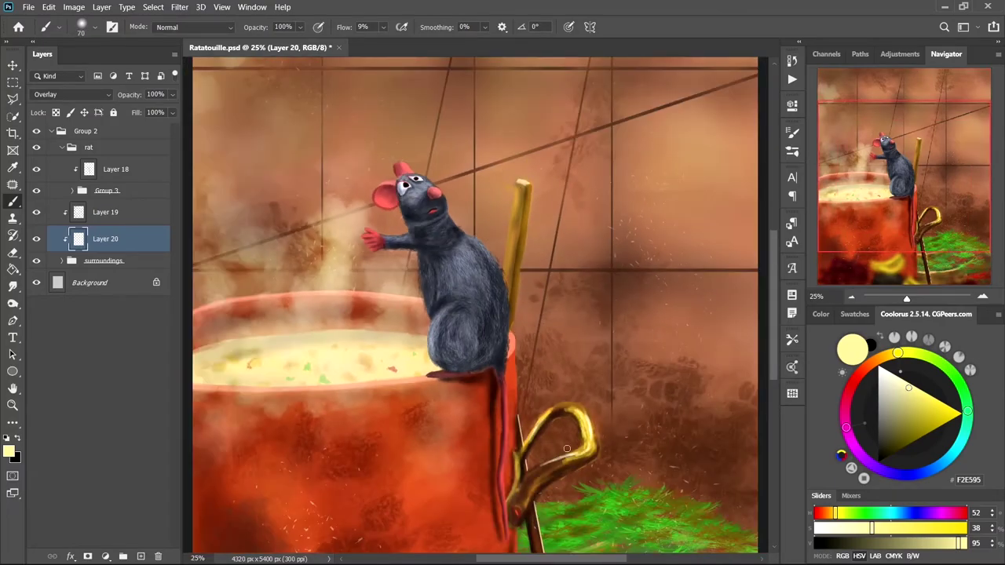
scroll(578, 409, down, 3)
key(bracketleft)
key(bracketleft)
key(bracketleft)
key(ctrl+minus)
key(ctrl+plus)
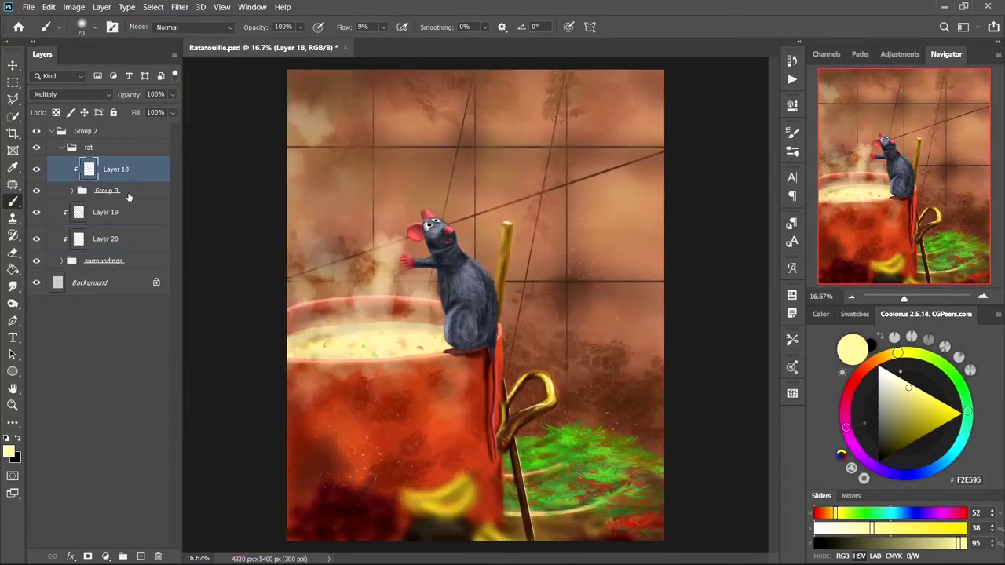
Step: Add Layer 21 inside Group 3 and set up a hard round brush at full flow
key(ctrl+shift+n)
key(Return)
right_click(440, 153)
key(Escape)
key(ctrl+plus)
key(ctrl+plus)
Step: Pick a dark green and draw the parsley stem starting at the rat's paw
drag(398, 319, 594, 414)
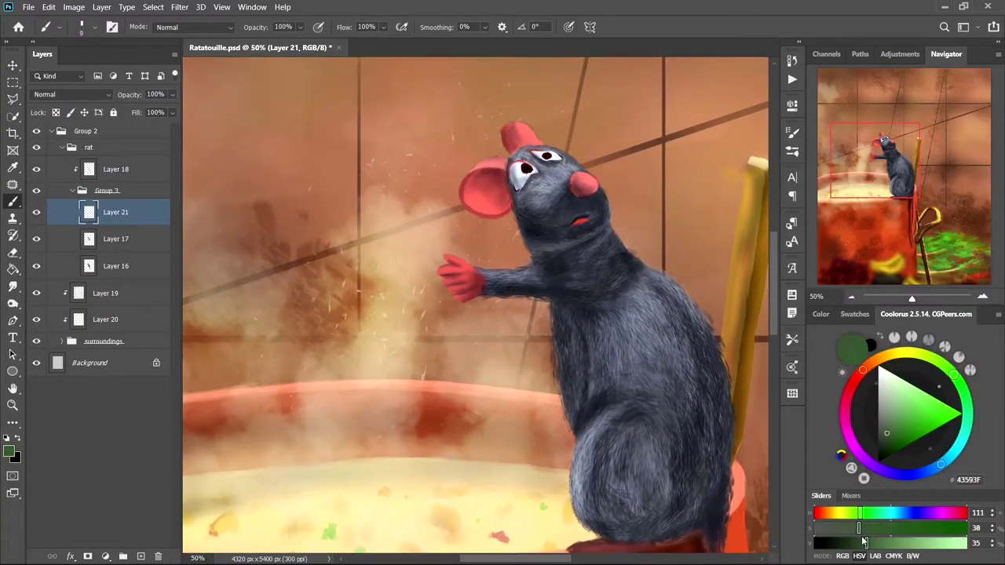
drag(419, 234, 447, 262)
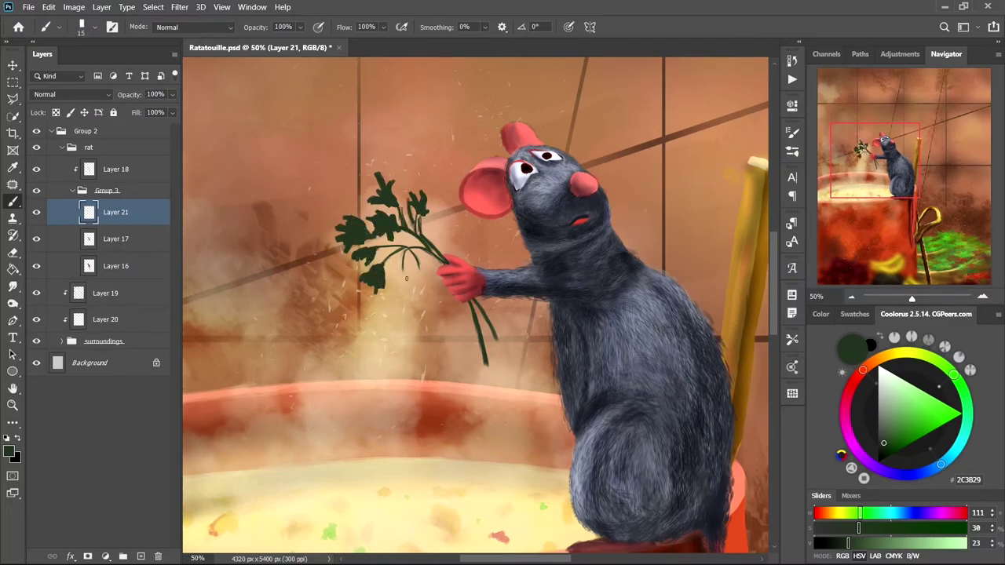
Step: Add clipped Layer 22 above the sprig and brush bright green highlights onto the parsley leaves
key(ctrl+shift+n)
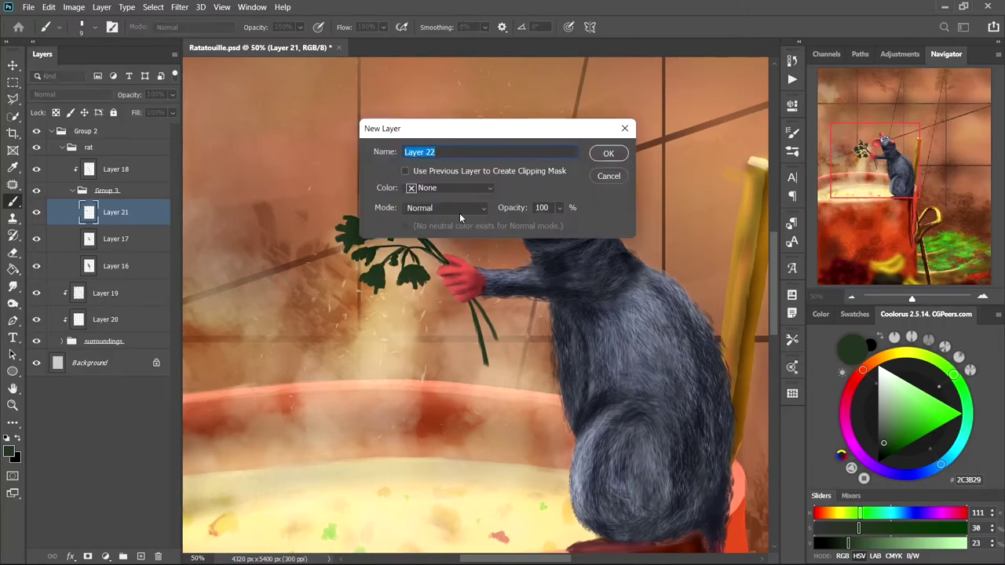
key(Return)
alt+click(383, 283)
drag(336, 229, 350, 240)
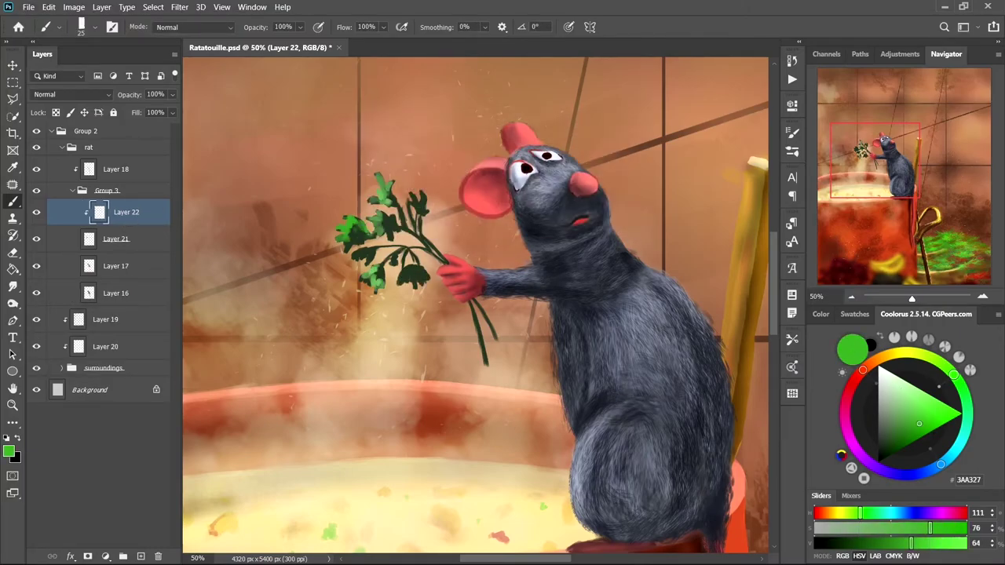